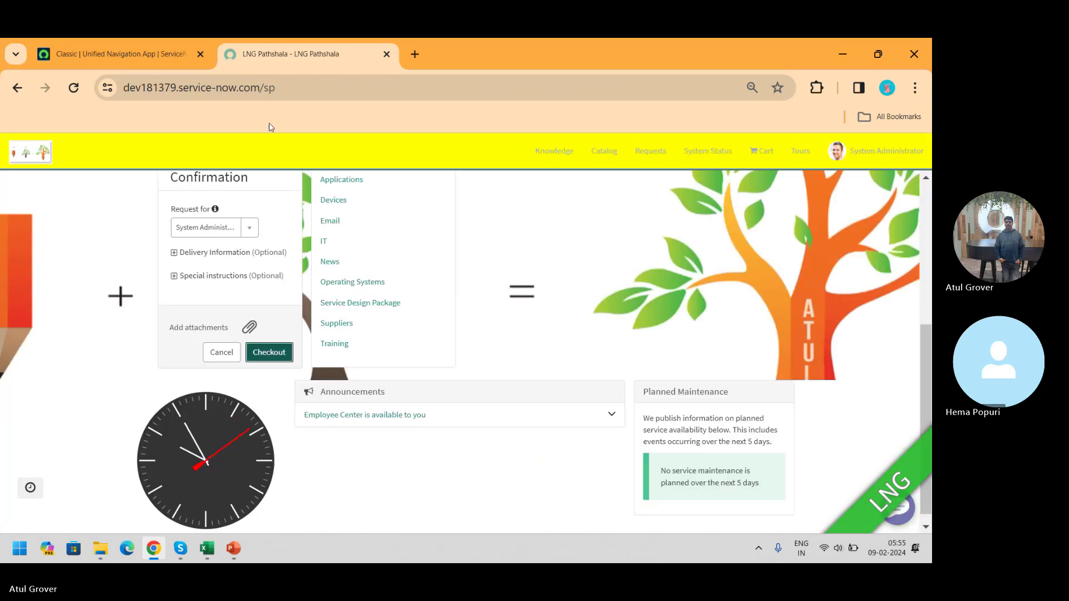
Step: Filter the ServiceNow navigator for "portal" and open the LNG Pathshala record with URL suffix sp from the Service Portal portals list
left_click(120, 56)
left_click(58, 150)
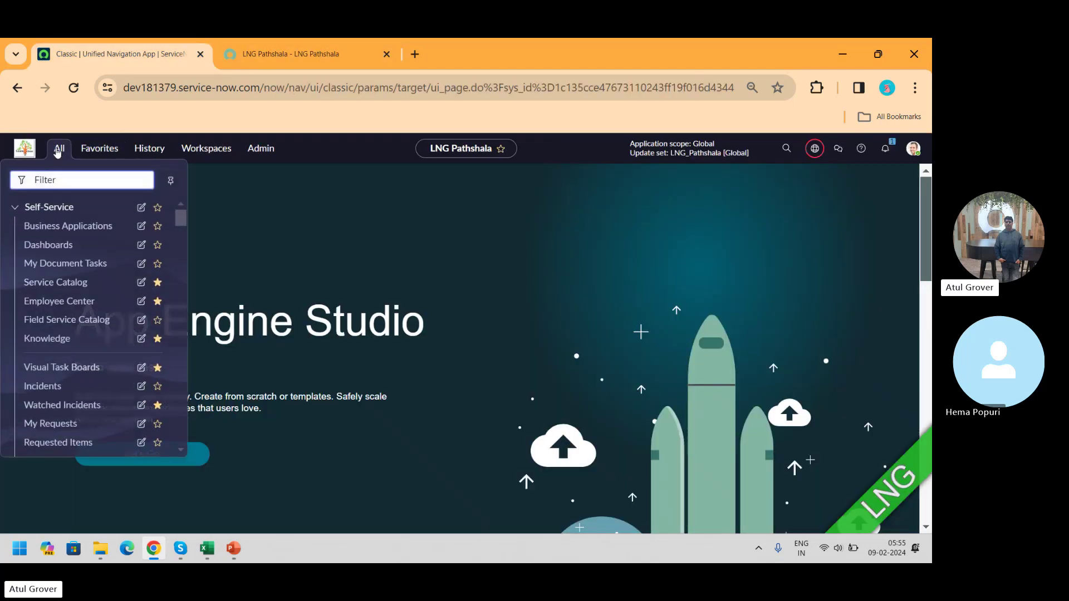
type("portal")
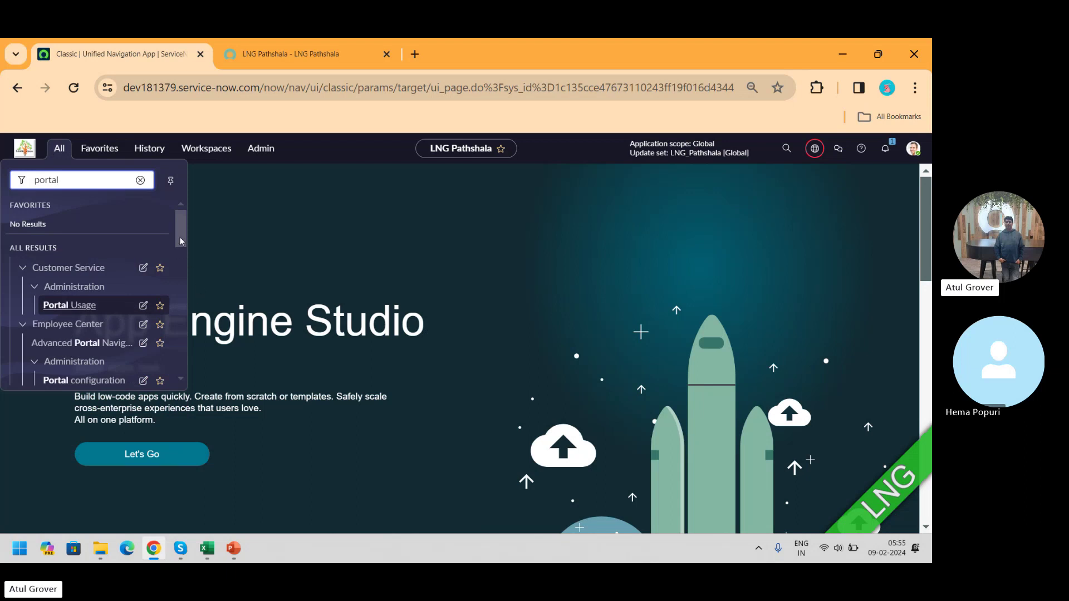
left_click_drag(179, 234, 183, 295)
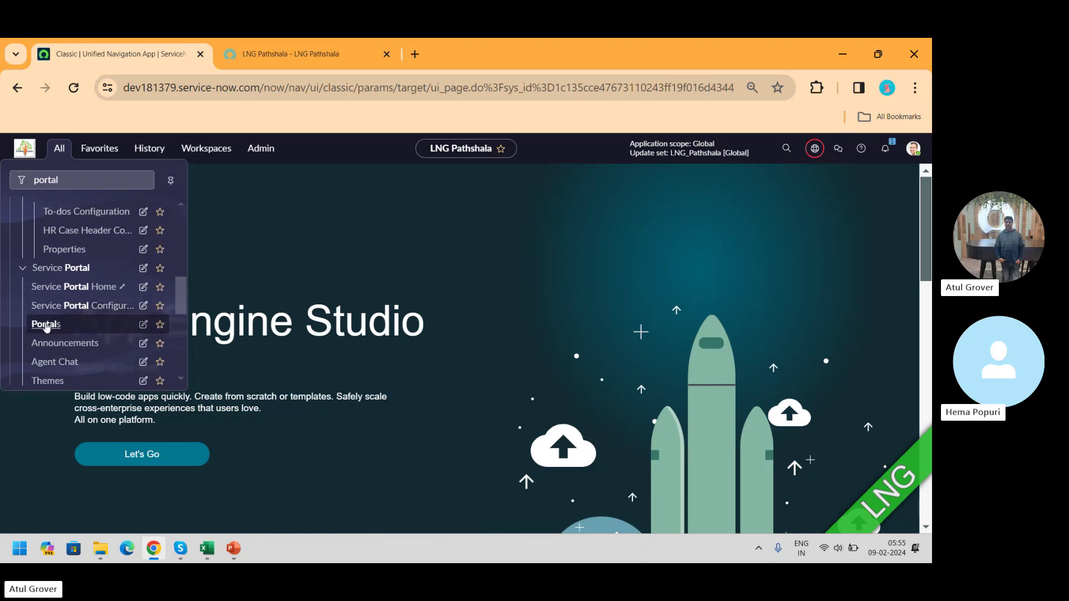
left_click(47, 327)
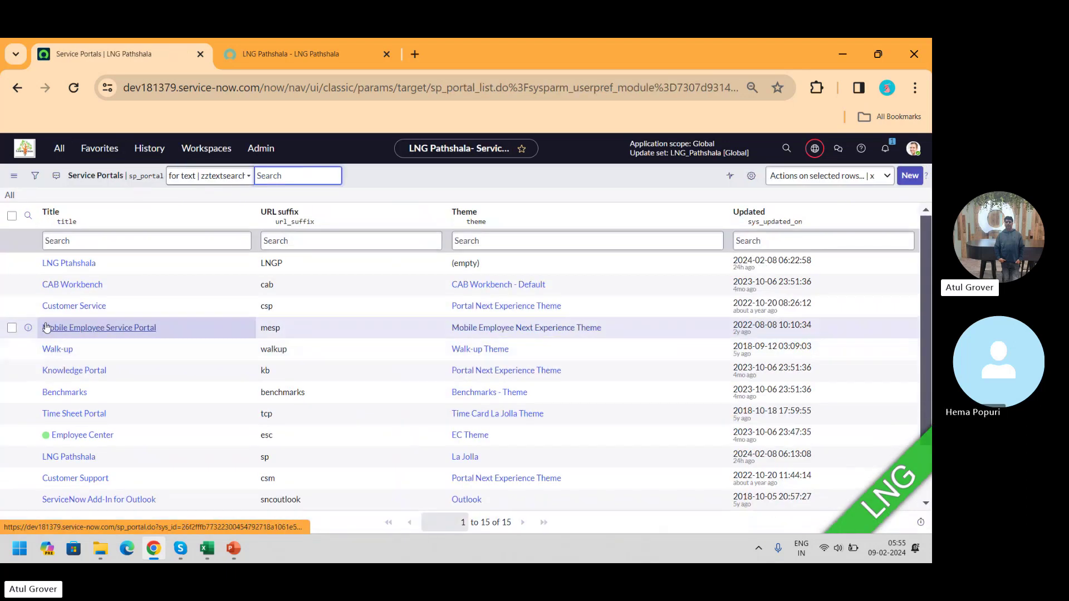
left_click(69, 459)
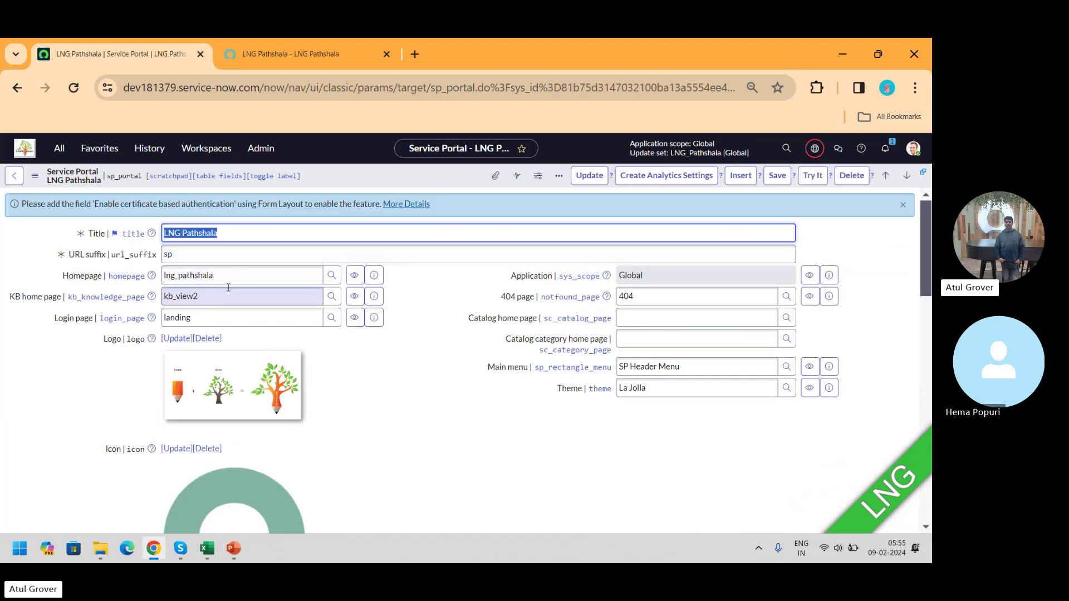
Step: Set the portal's homepage and login page to index and save the record
type("in")
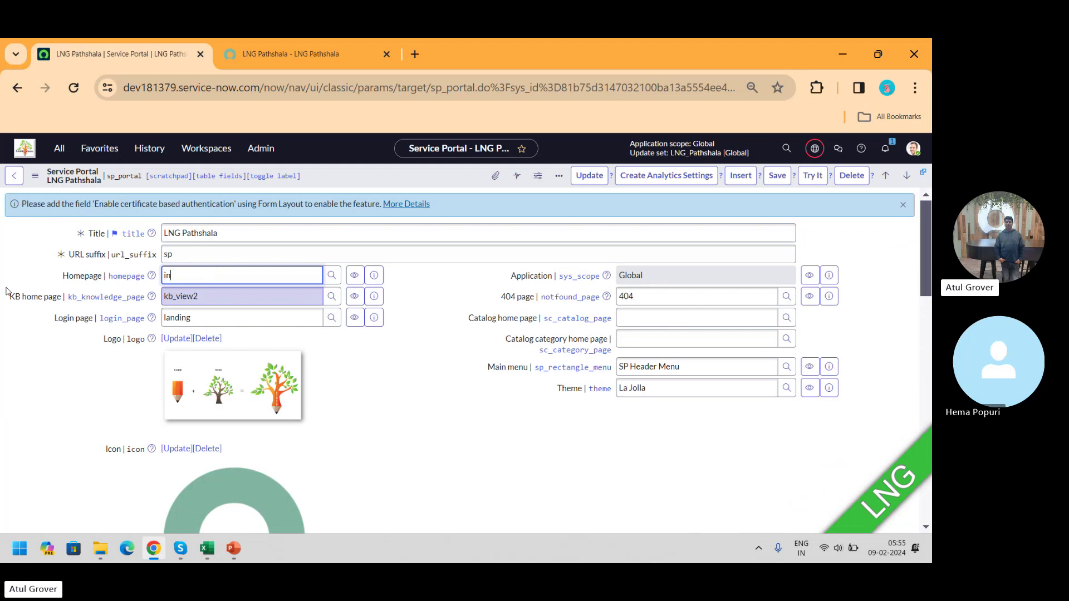
left_click(174, 303)
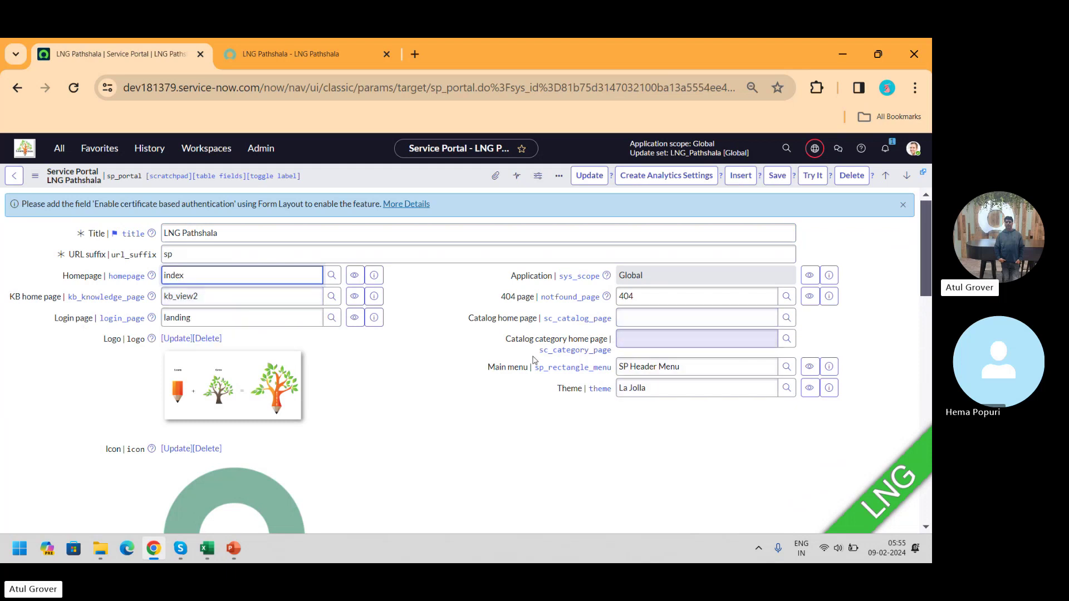
double_click(255, 320)
type("inde")
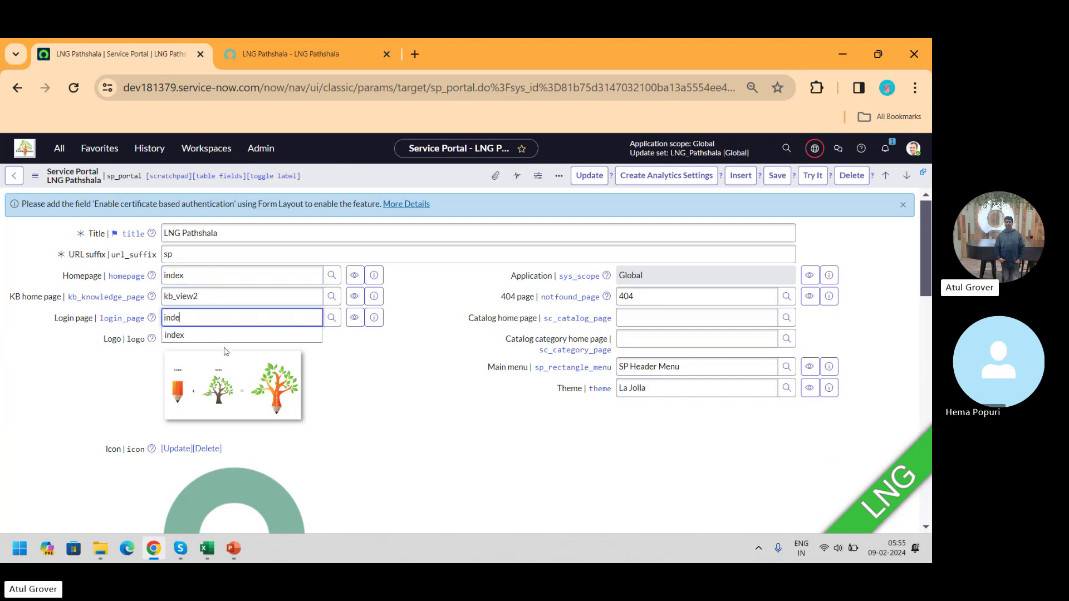
left_click(217, 336)
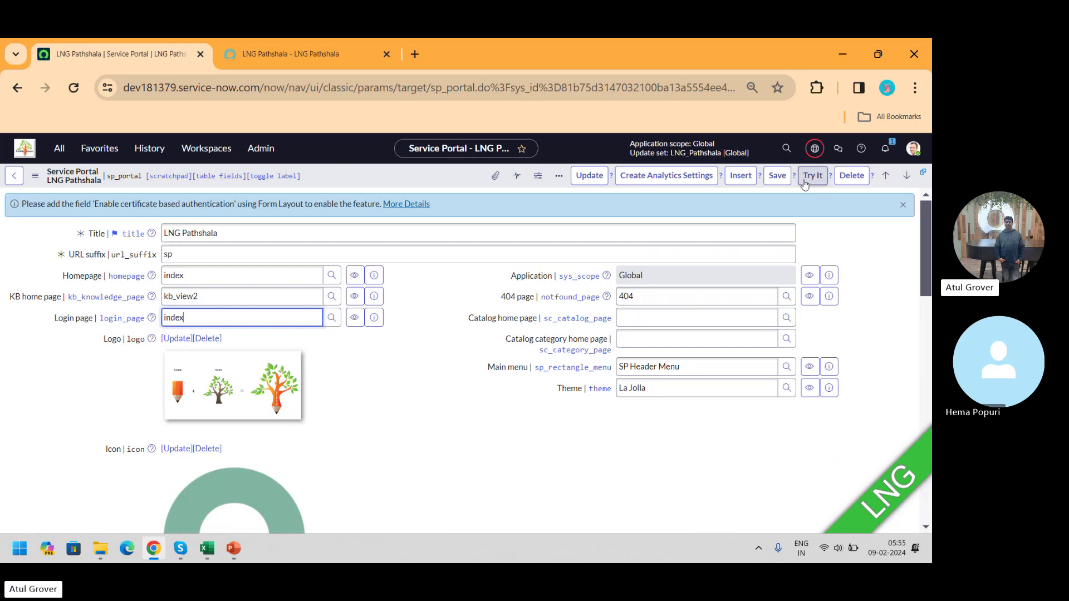
left_click(777, 177)
Step: Reload the LNG Pathshala portal and open its service catalog browsed by categories
left_click(264, 54)
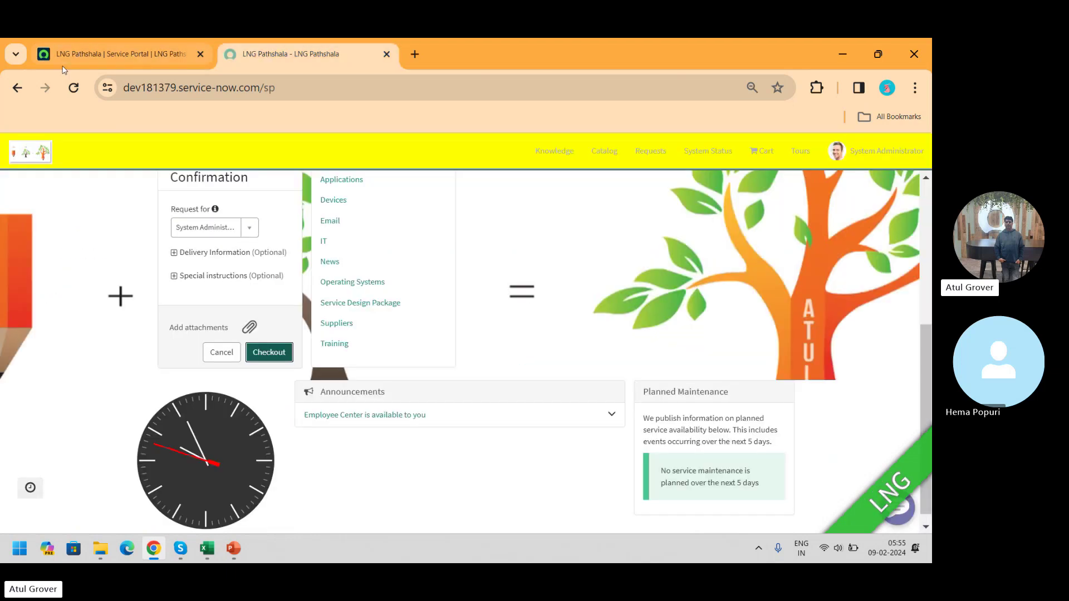
left_click(75, 95)
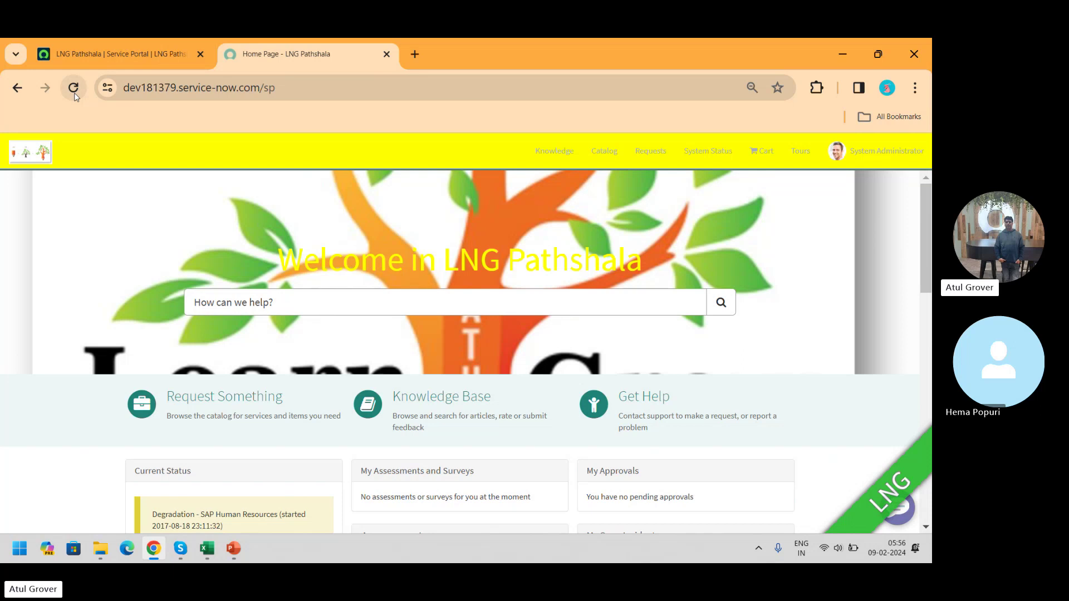
left_click(598, 163)
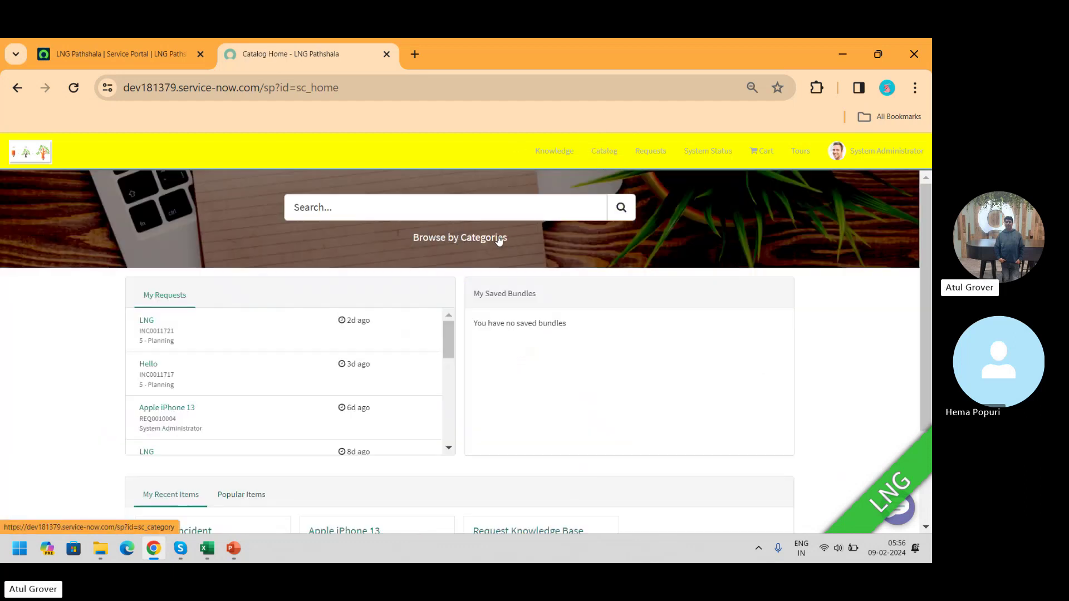
left_click(497, 239)
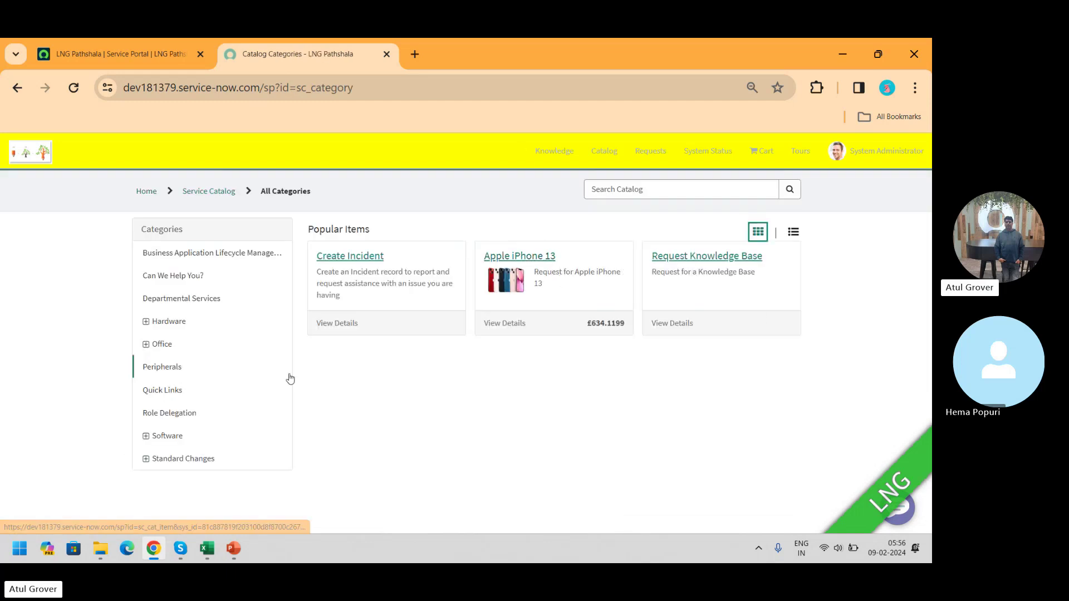
Step: Look through the catalog items under Hardware's Printers and Cables and Adapters categories and Office's Services category
left_click(155, 323)
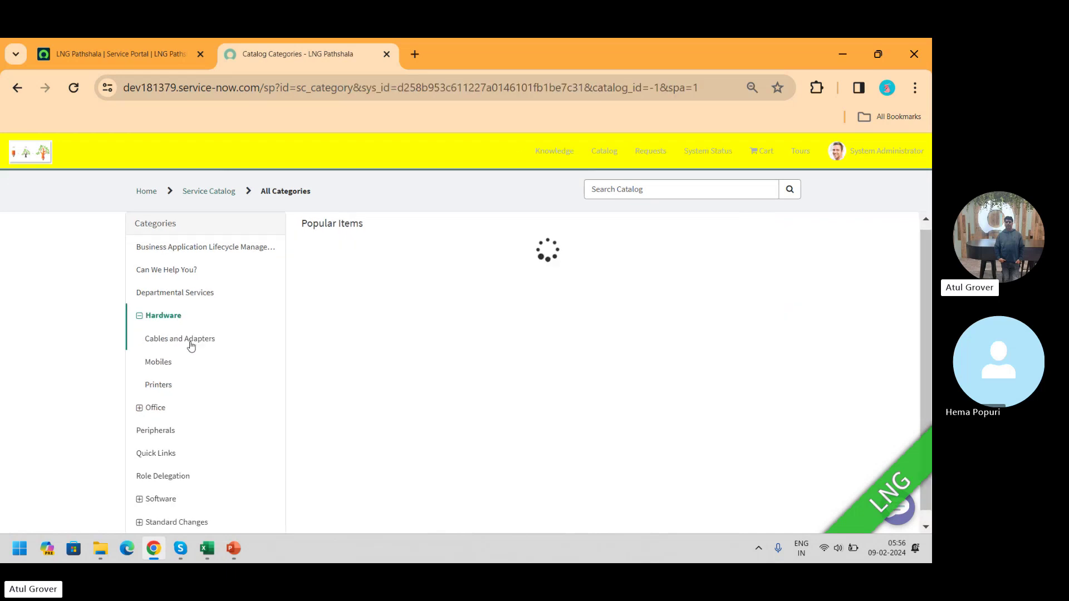
left_click(158, 385)
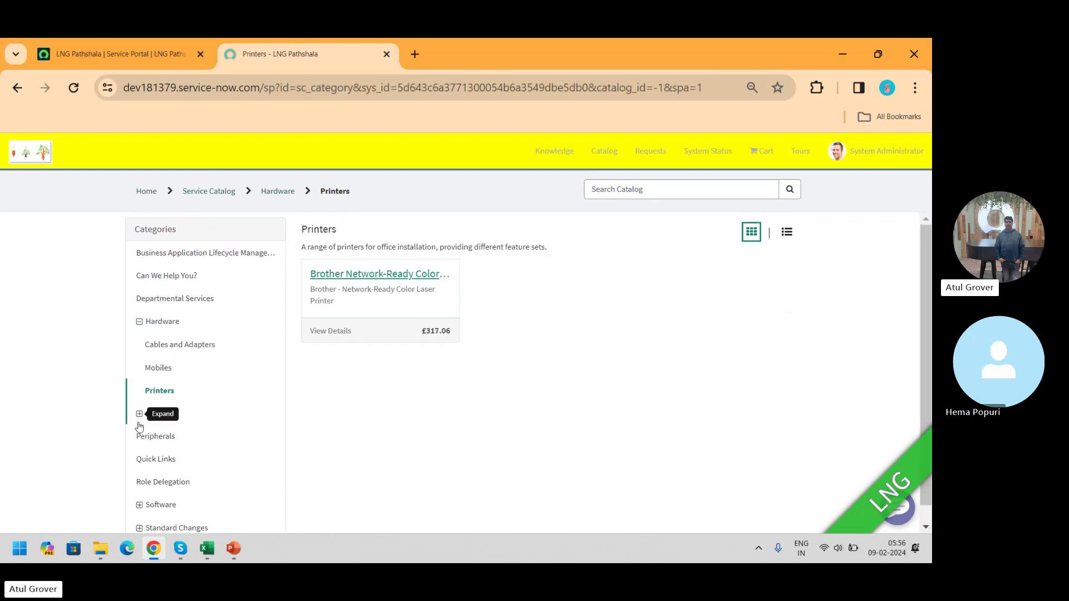
left_click(139, 415)
left_click(167, 436)
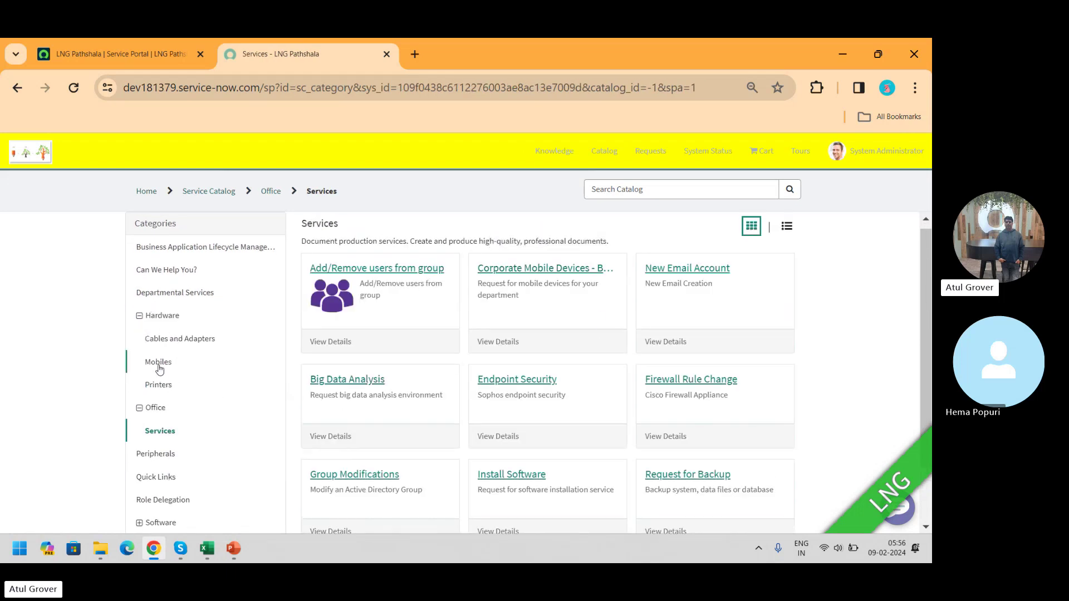
left_click(172, 342)
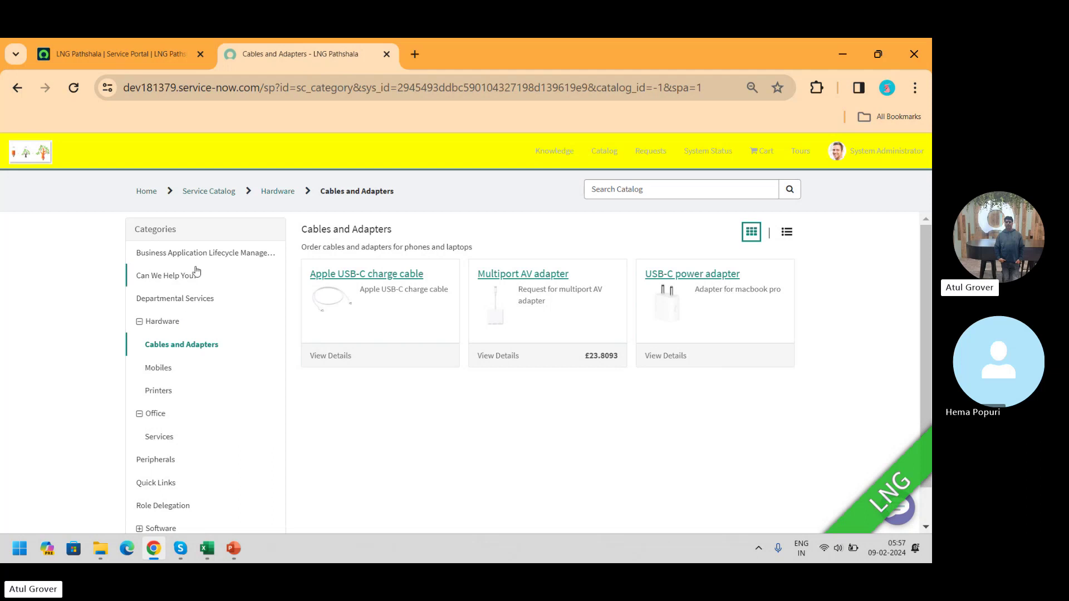
left_click(161, 390)
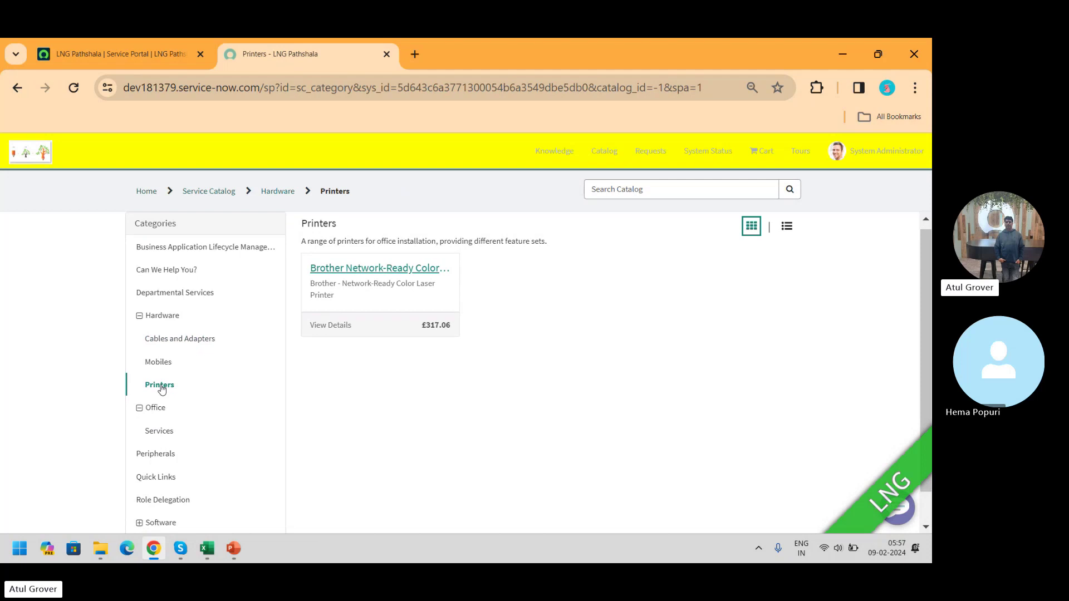
Step: Open the Apple iPhone 13 pro item from the Mobiles category and review its description and order options
left_click(159, 365)
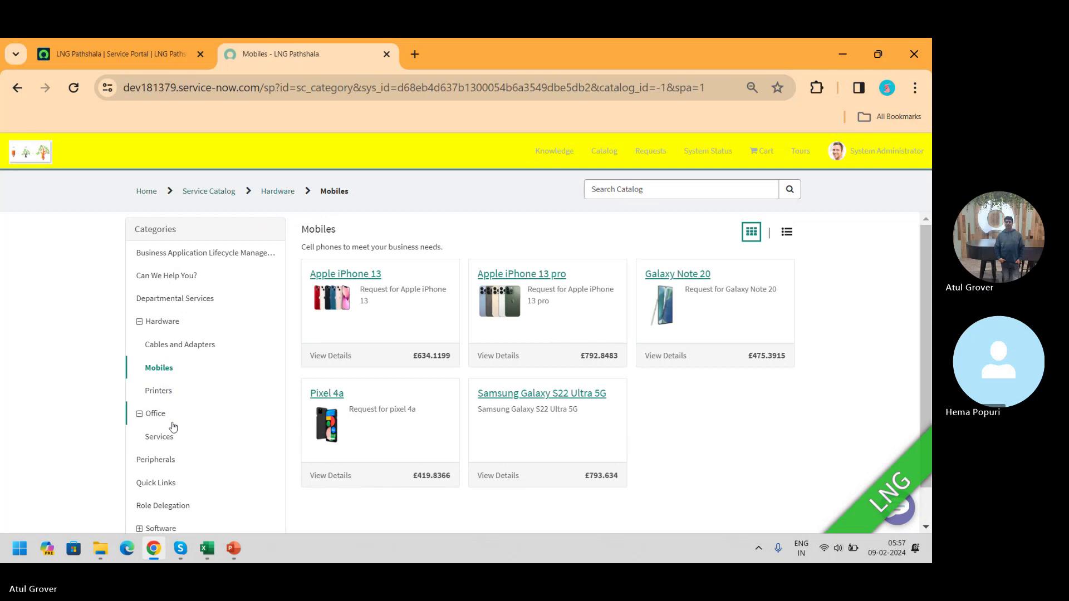
left_click(553, 300)
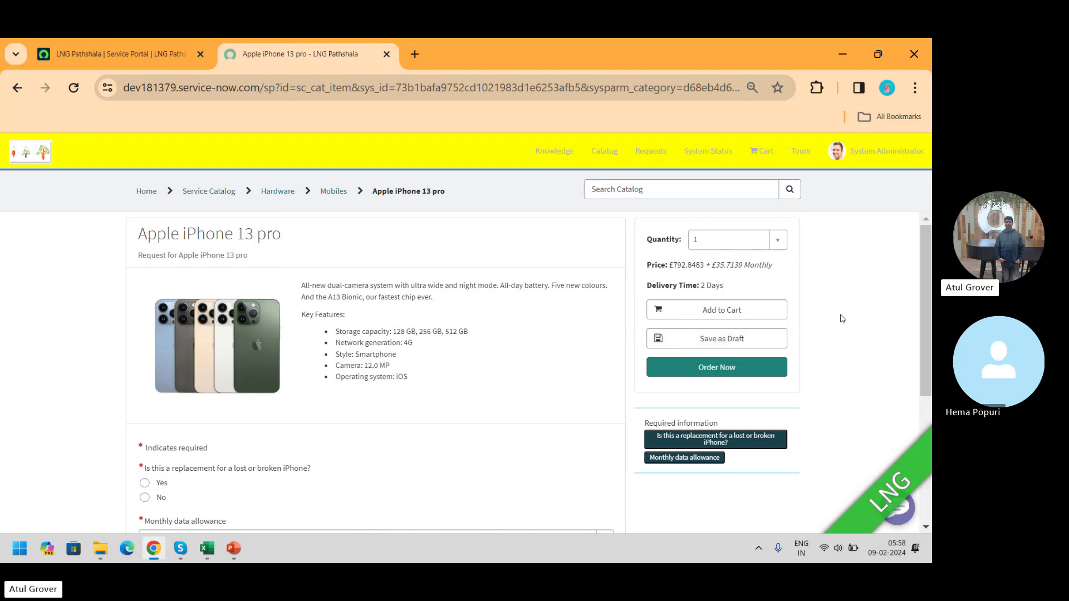
scroll(842, 319, "down", 1)
scroll(842, 318, "down", 1)
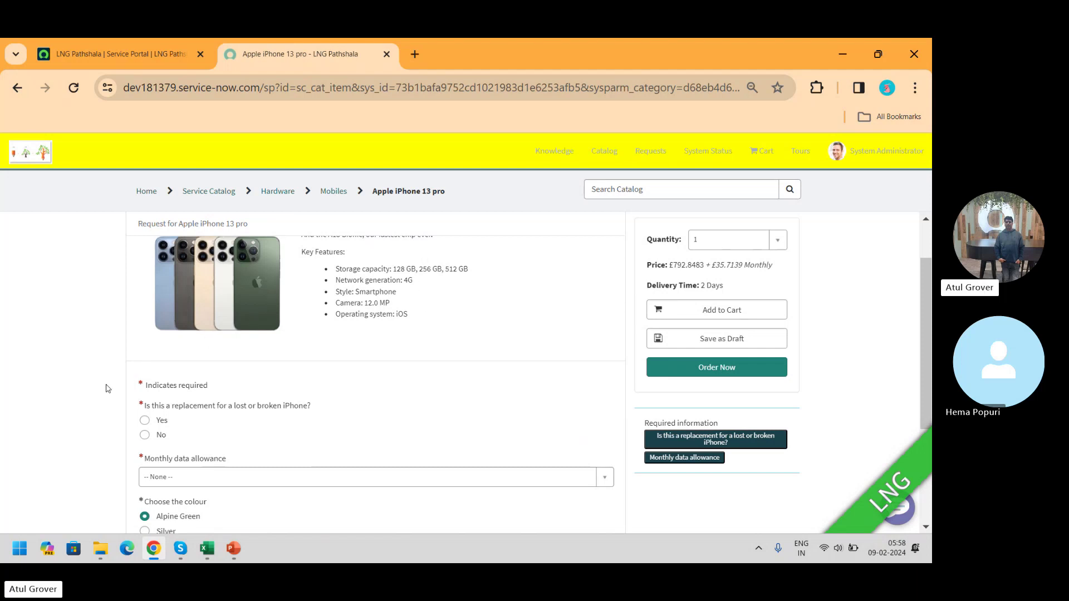
scroll(107, 388, "down", 2)
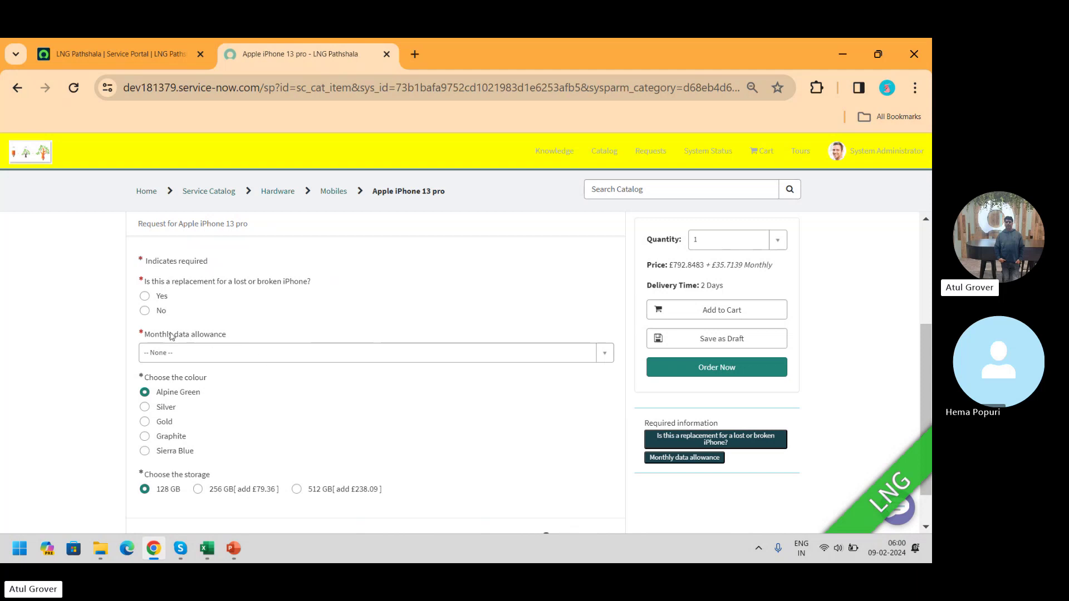
Step: Answer No to the replacement question and choose Unlimited monthly data, Sierra Blue colour and 256 GB storage
left_click(145, 310)
left_click(221, 351)
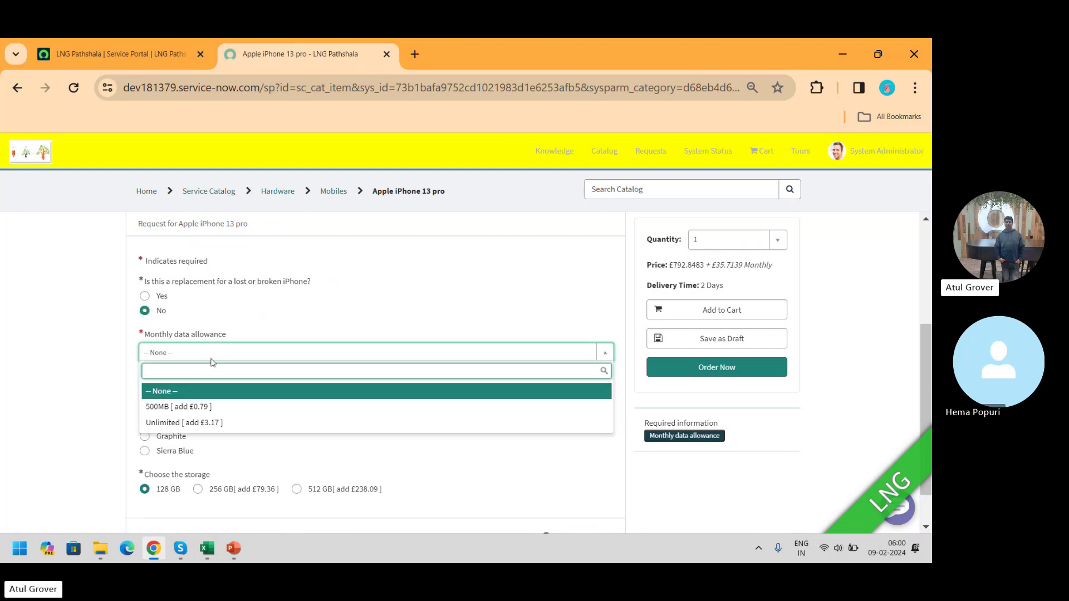
left_click(221, 423)
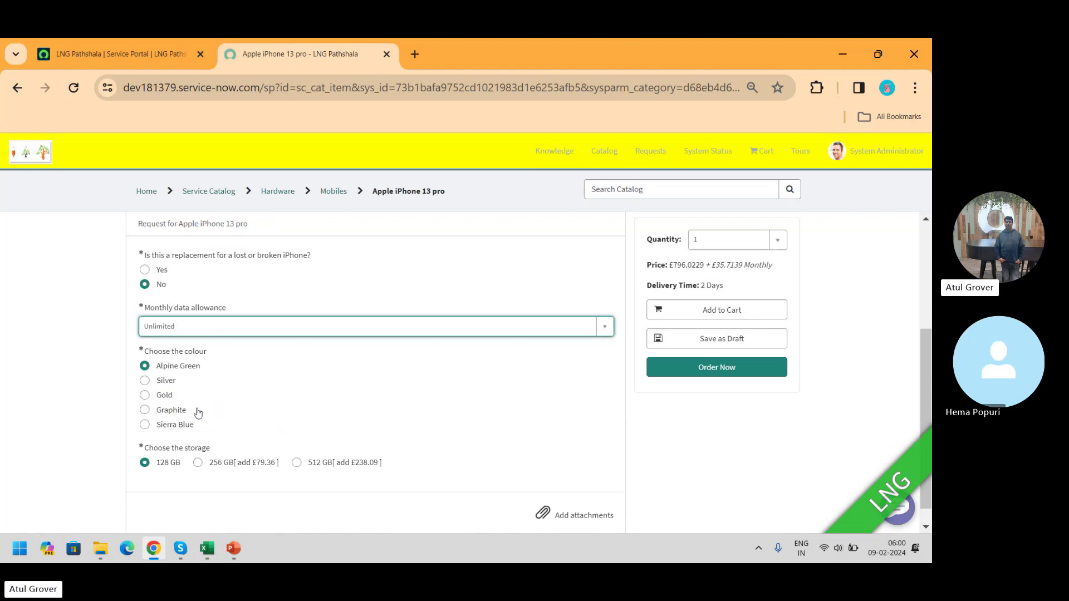
left_click(166, 427)
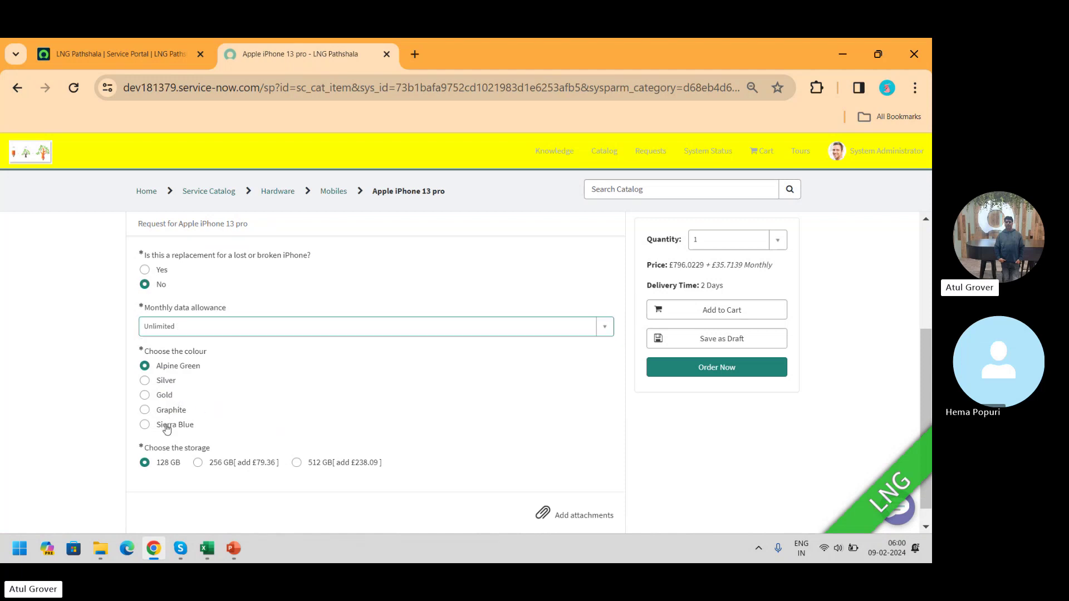
left_click(296, 464)
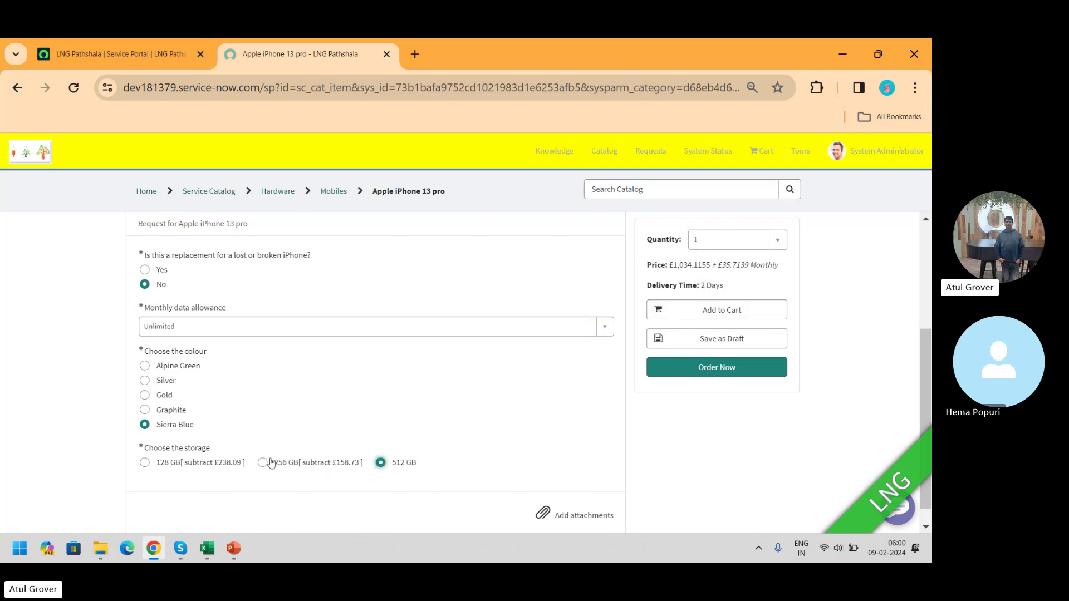
left_click(144, 464)
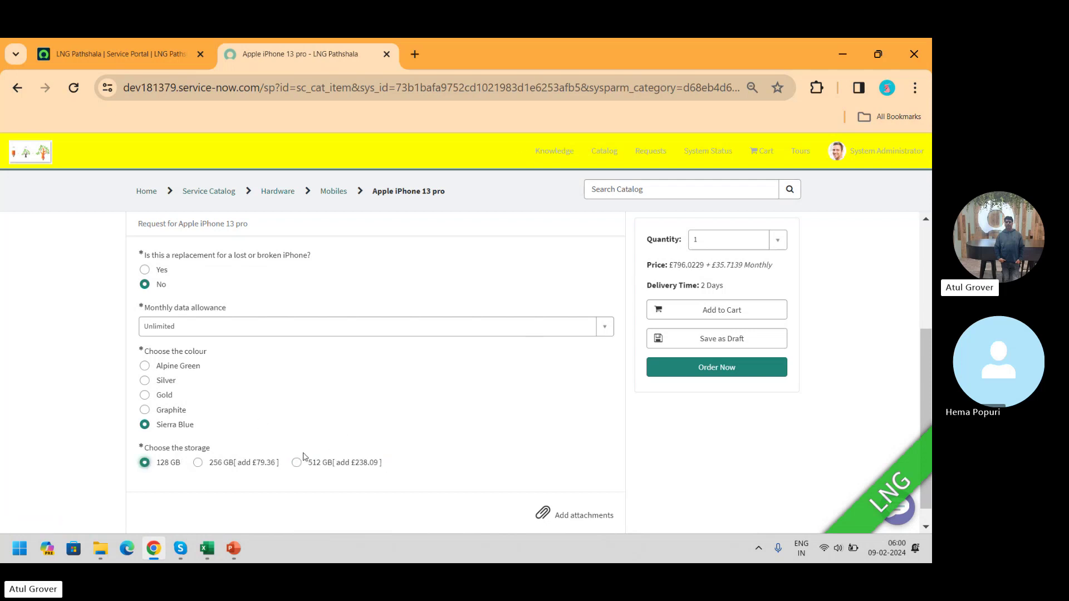
left_click(295, 469)
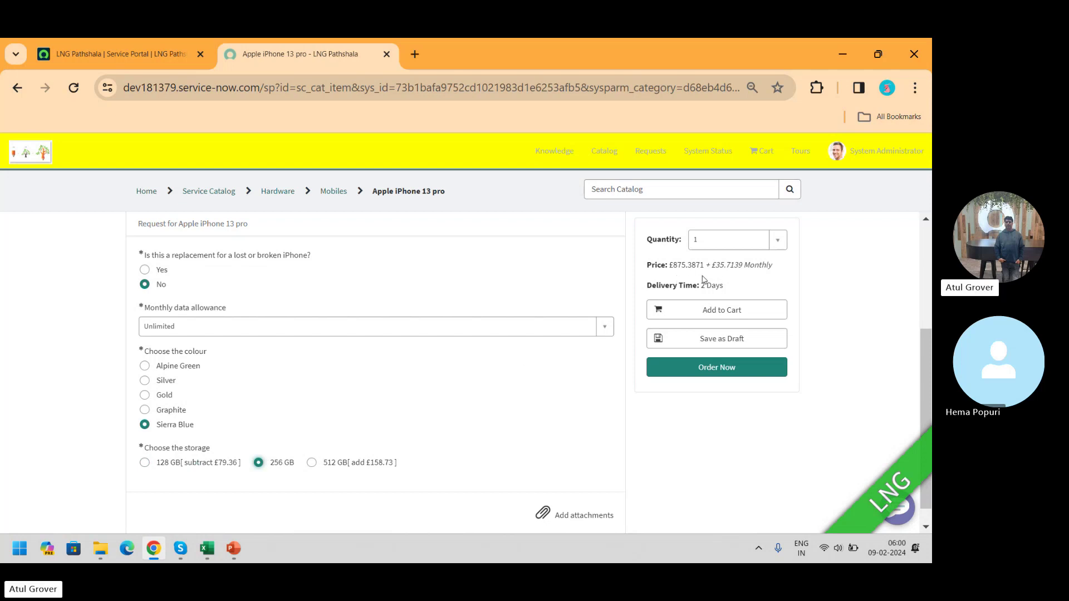
Step: Order the configured Apple iPhone 13 pro immediately and check out the order confirmation
key("alt+Tab")
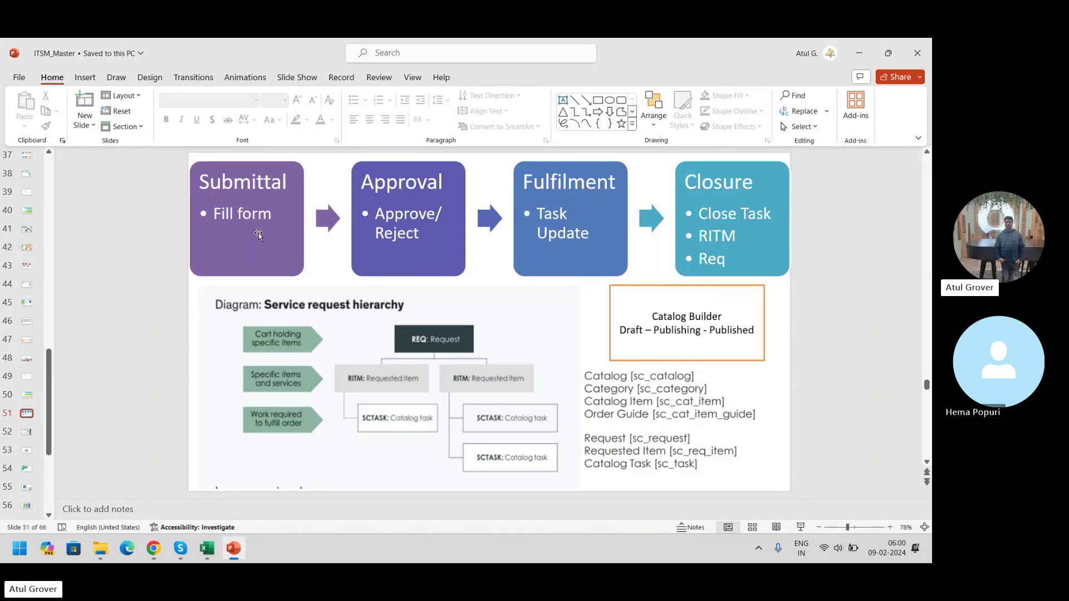
key("alt+Tab")
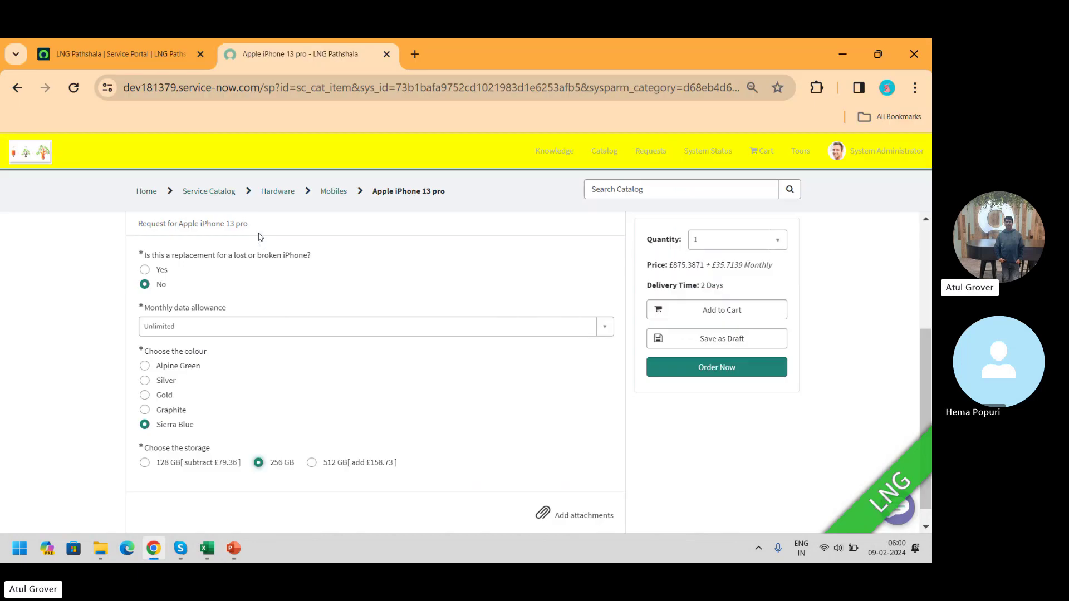
left_click(713, 370)
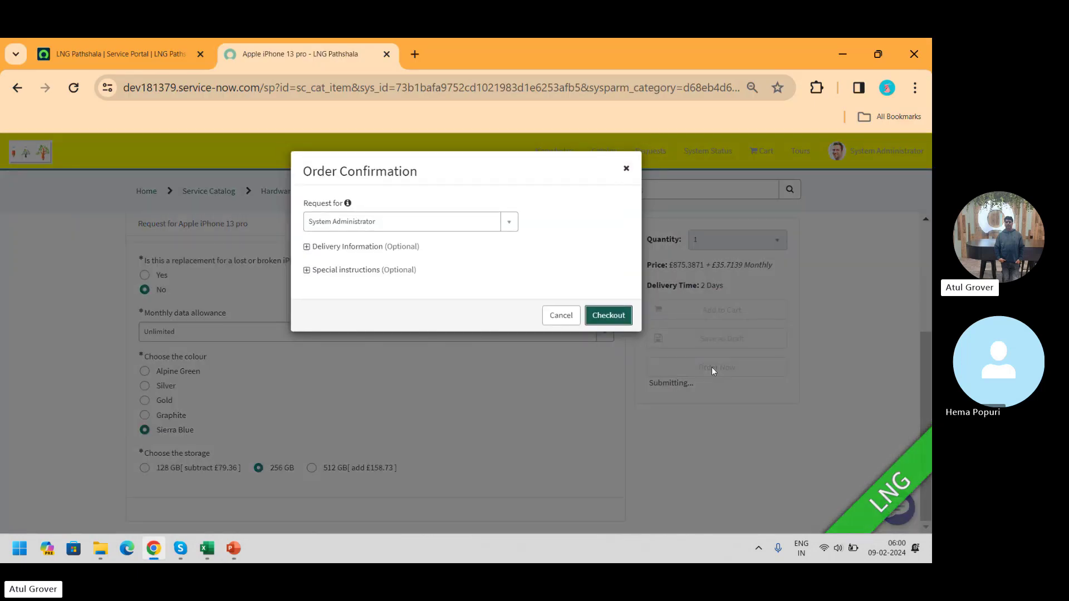
left_click(613, 325)
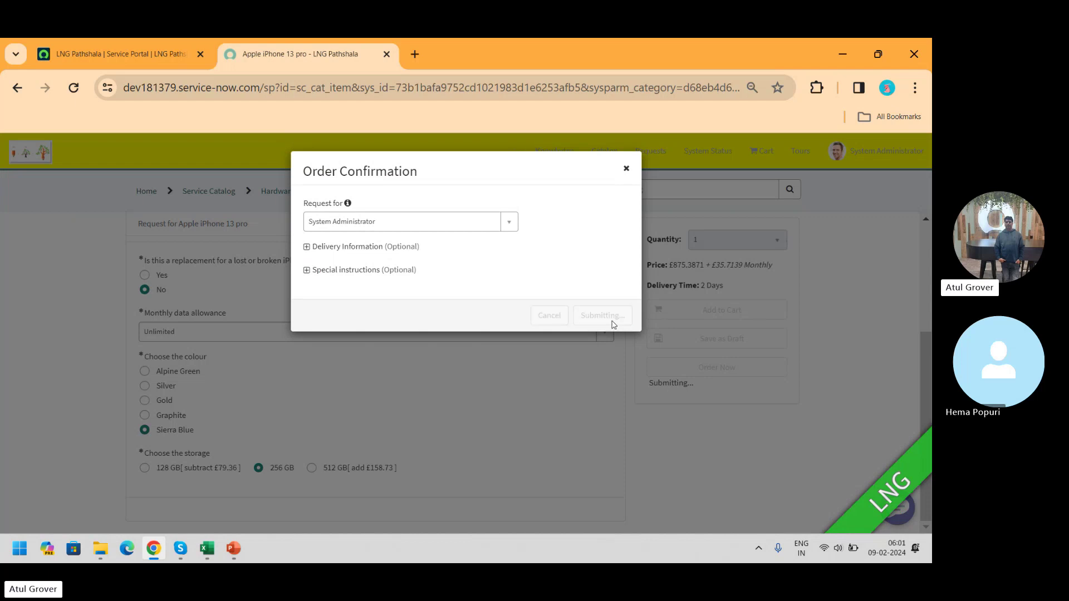
Step: Switch to the ITSM_Master presentation in PowerPoint to examine the request stages and service request hierarchy slide
key("alt+Tab")
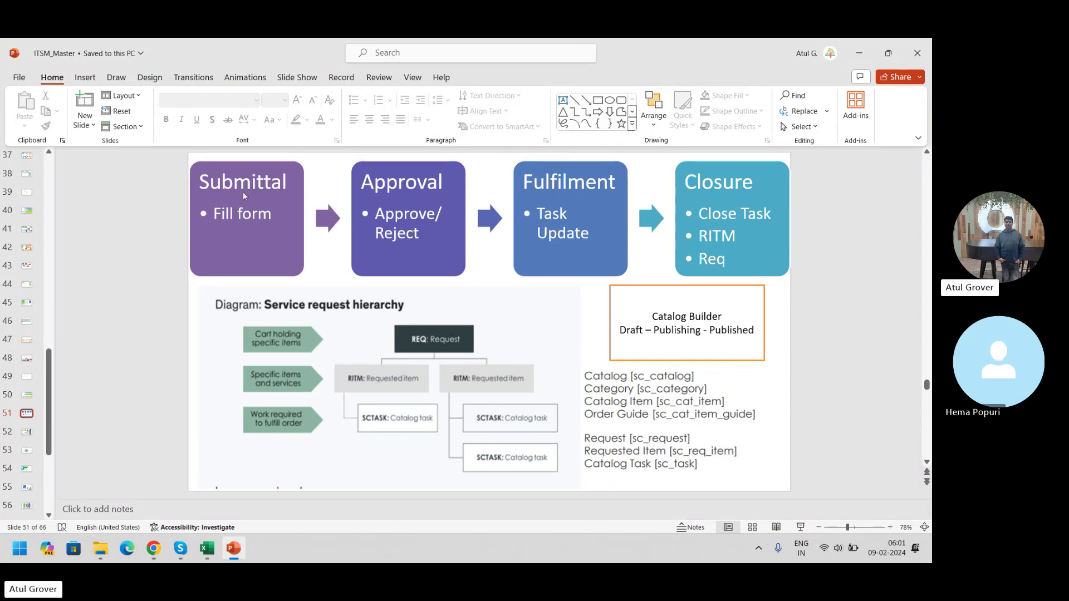
key("alt+Tab")
key("alt+Tab")
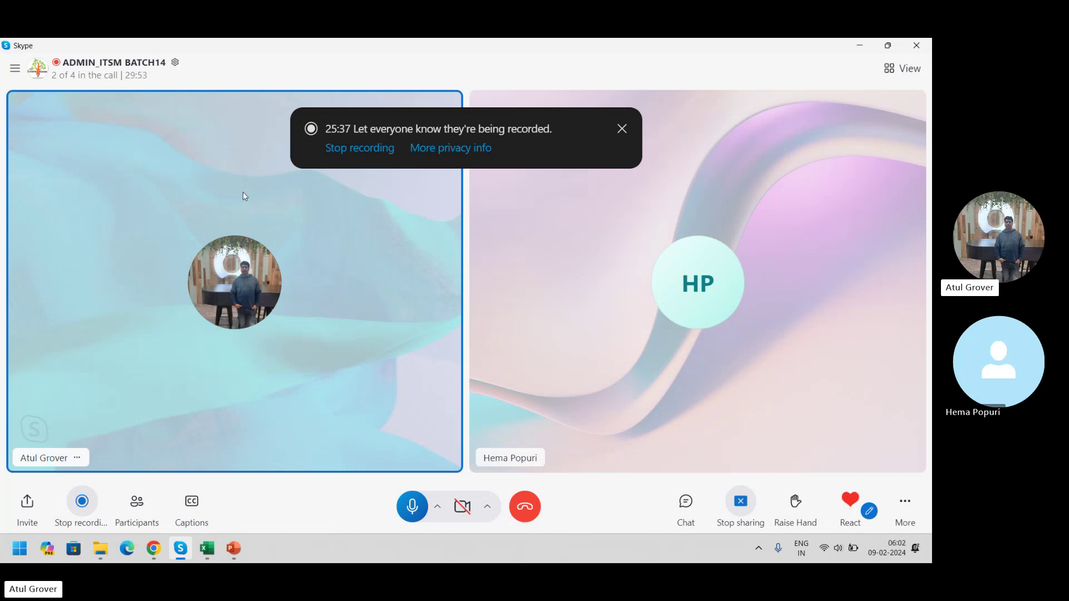
key("alt+Tab")
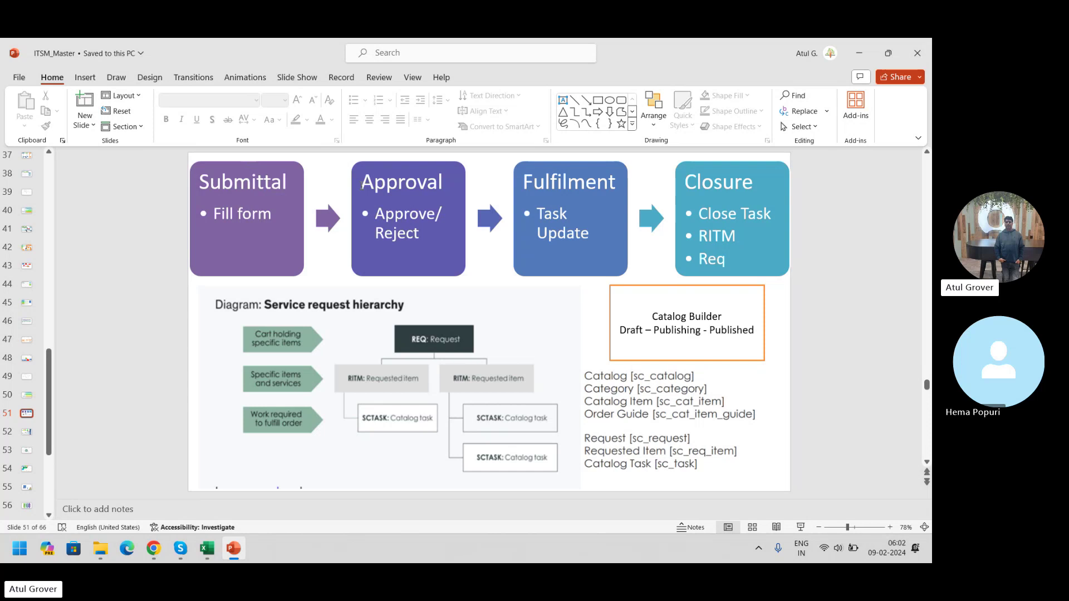
Step: Switch to Chrome, copy the request number from the Request Summary page and go to the LNG Pathshala portal record
key("alt+Tab")
key("Tab")
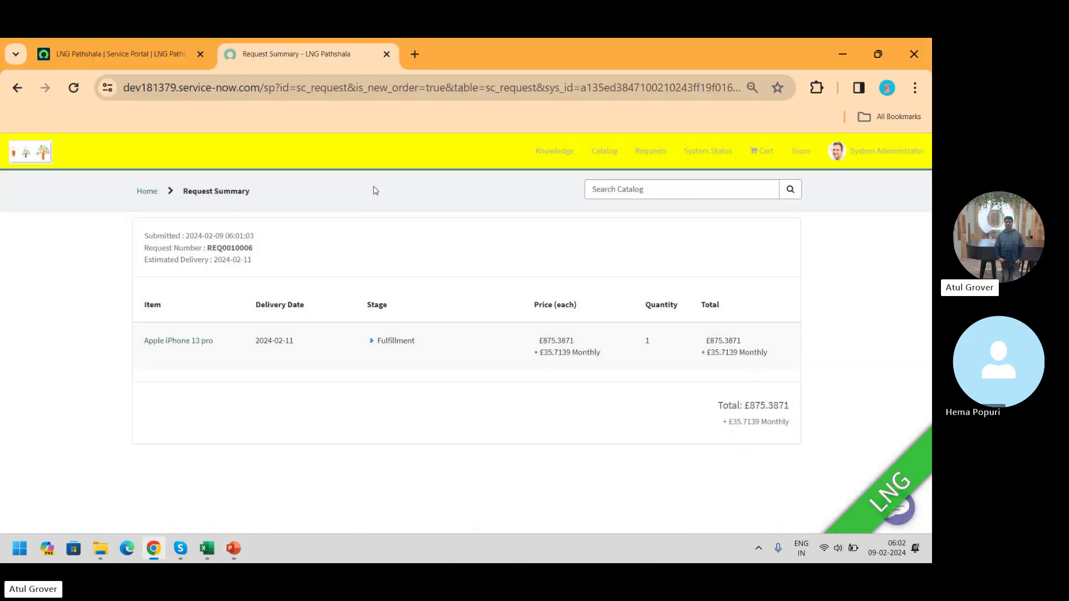
double_click(225, 247)
key("ctrl+c")
key("ctrl+shift+Tab")
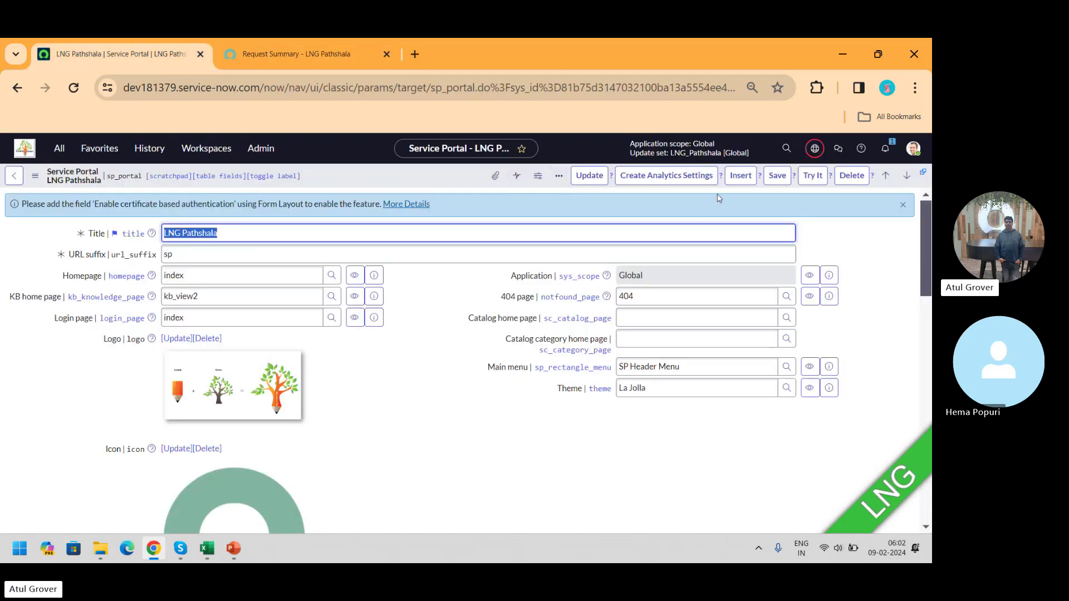
Step: Search the instance globally for the copied request number and open the matching request record
left_click(787, 149)
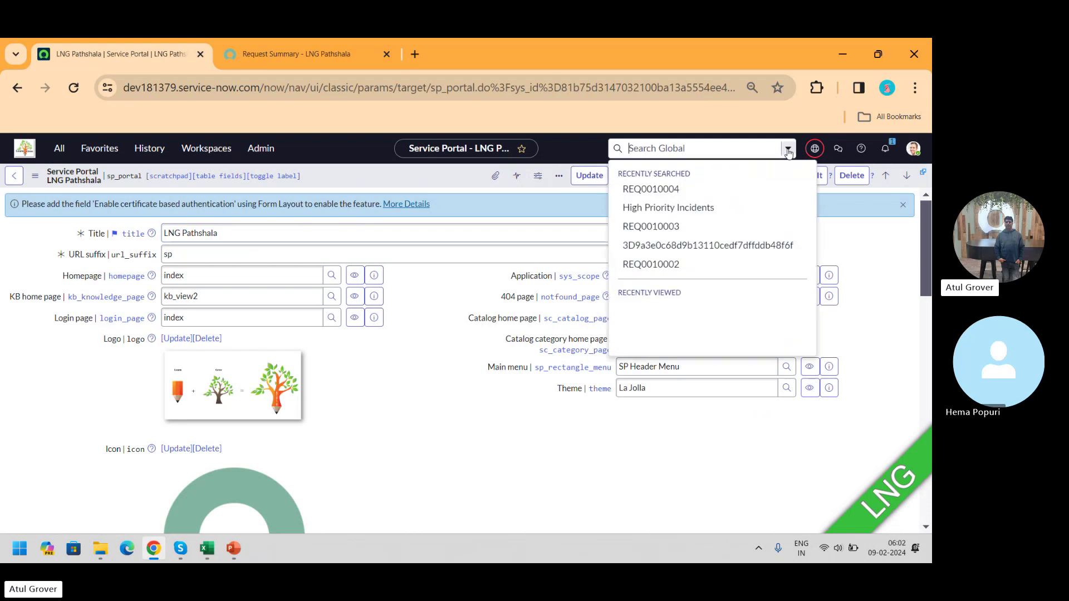
key("ctrl+v")
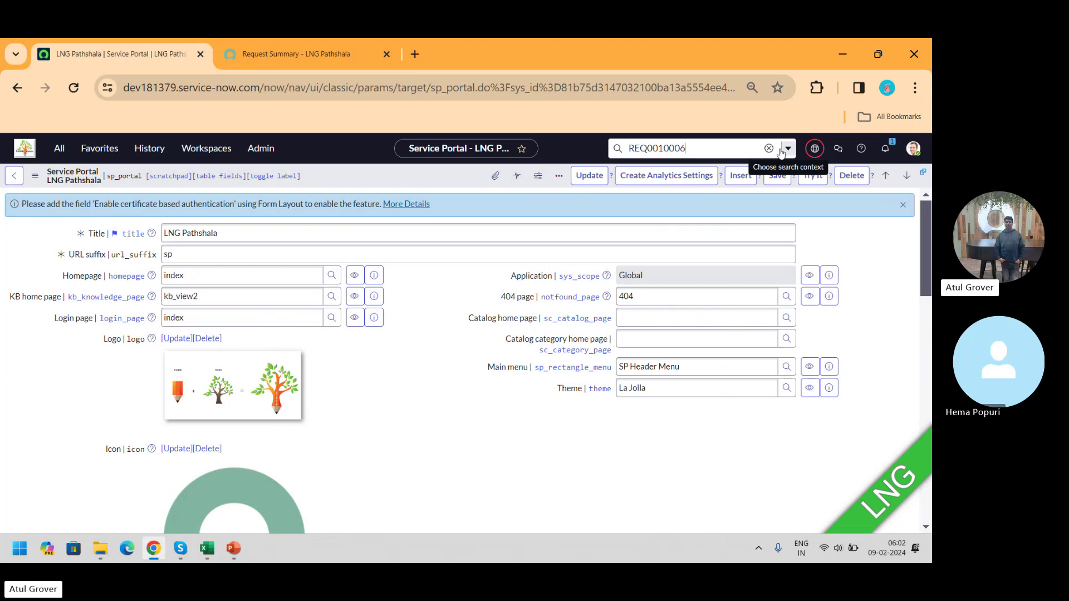
left_click(617, 148)
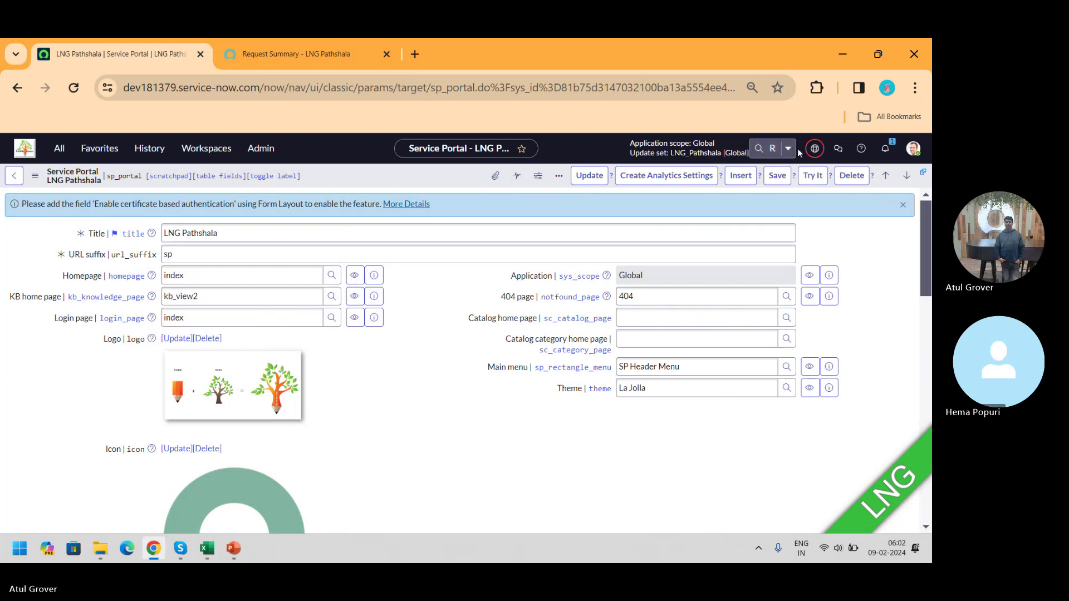
left_click(770, 149)
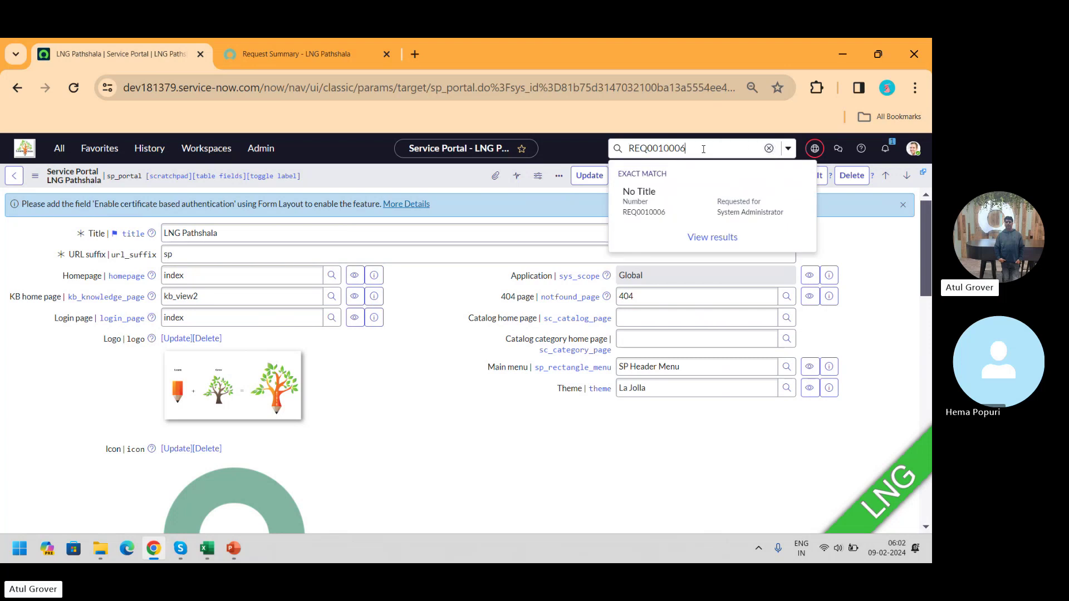
left_click(667, 202)
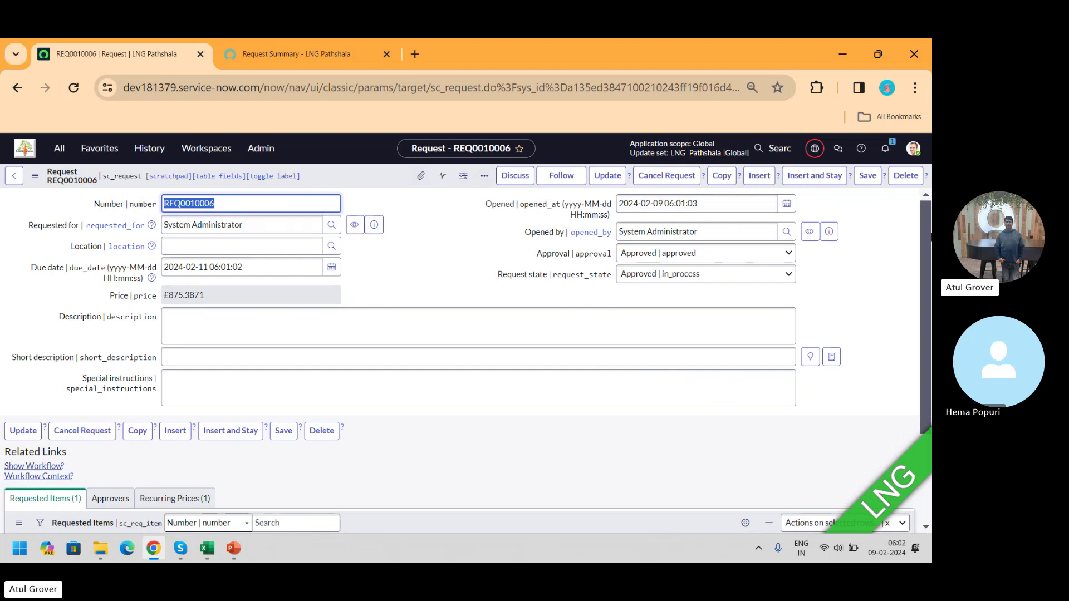
Step: Open the request's Apple iPhone 13 pro item to review its variables and catalog tasks, and return to the PowerPoint hierarchy slide
left_click_drag(926, 227, 927, 314)
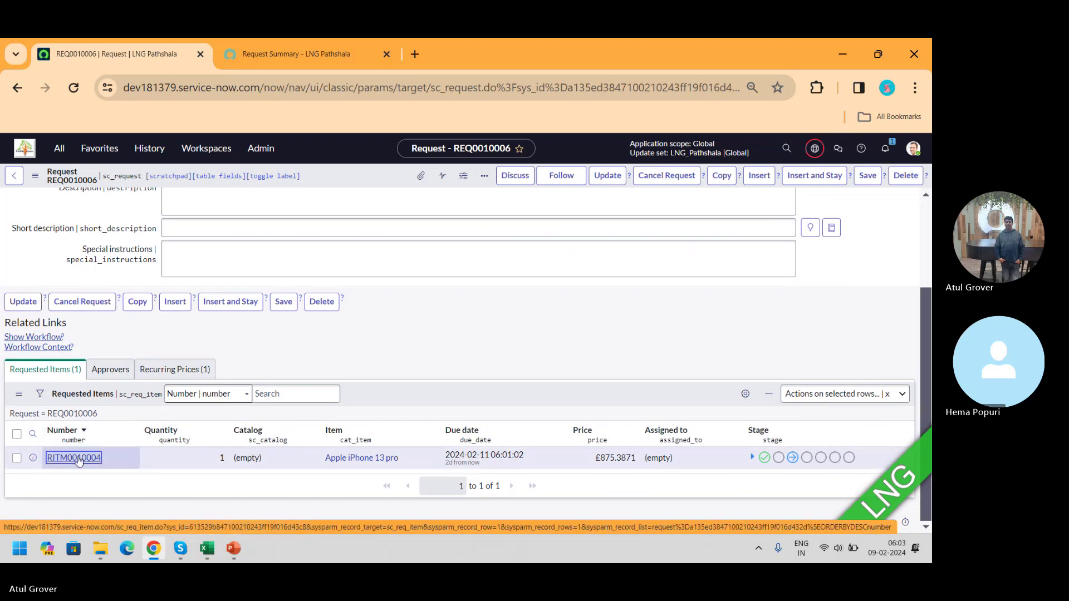
left_click(74, 458)
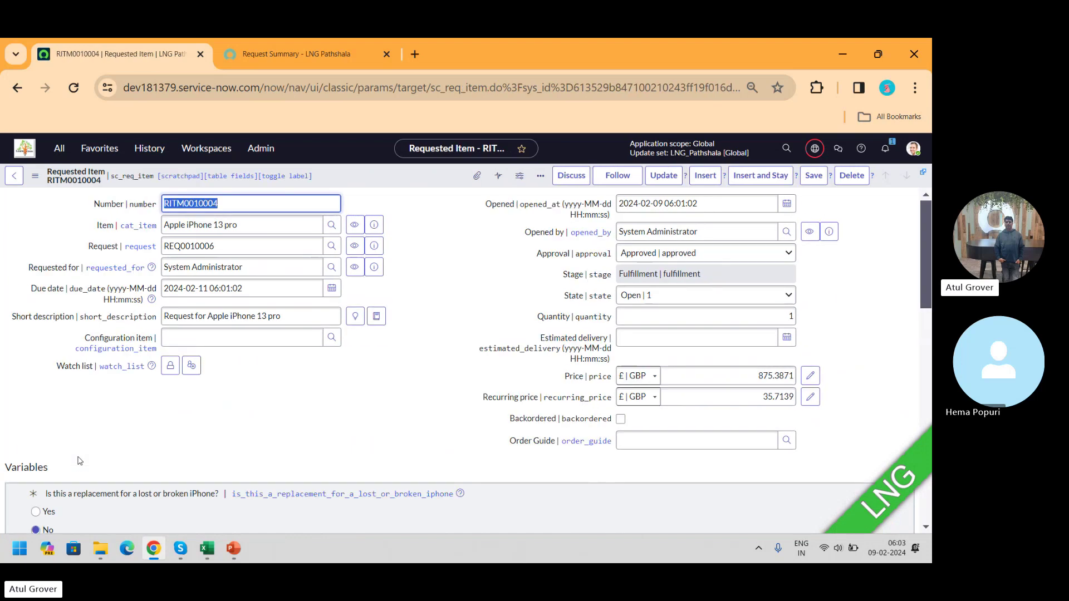
left_click_drag(927, 268, 929, 310)
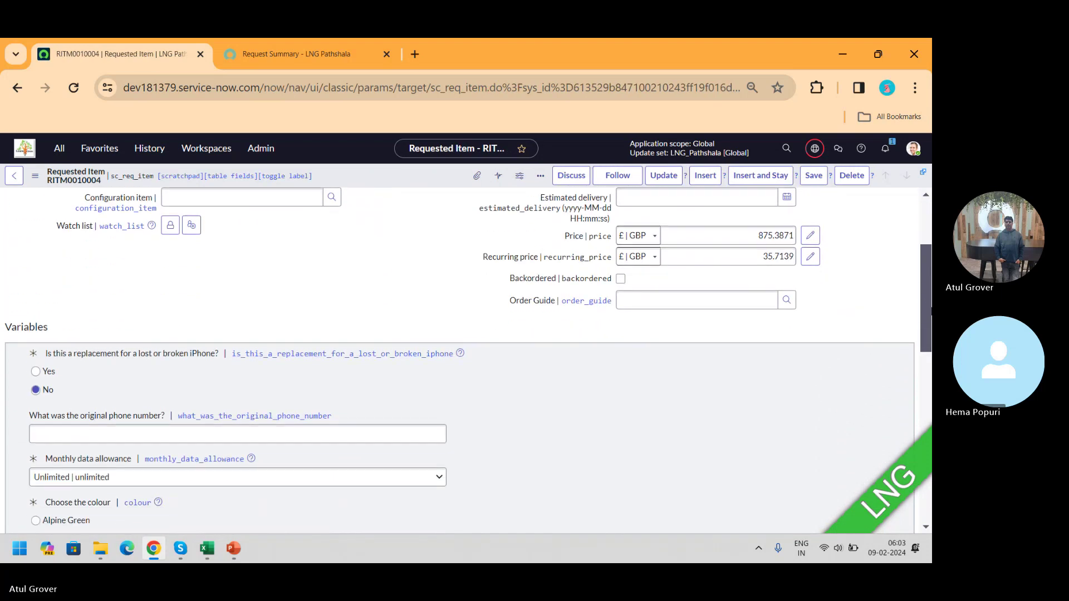
scroll(395, 284, "down", 2)
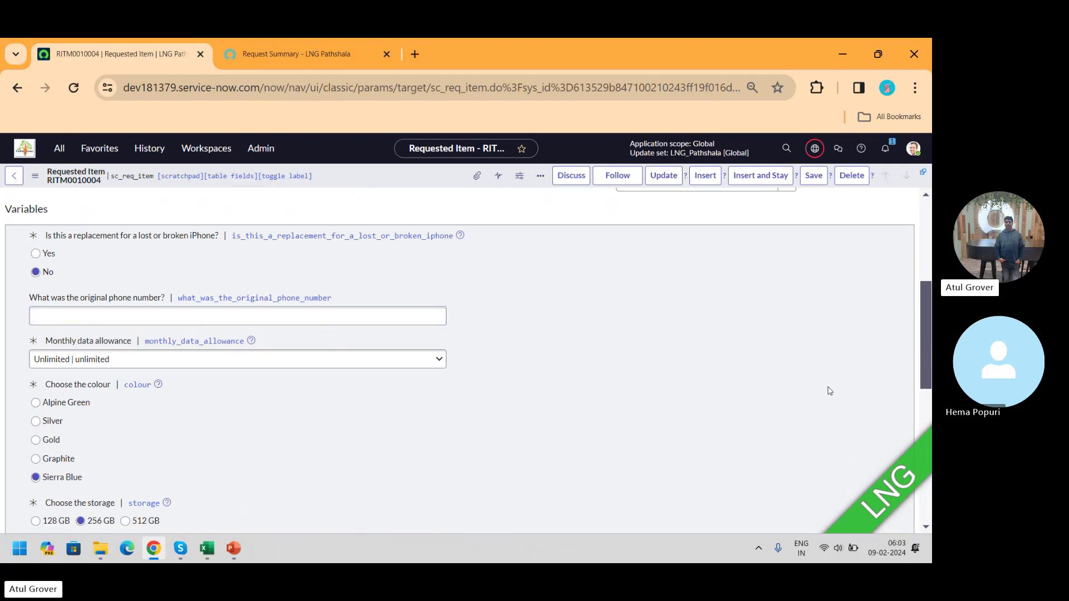
left_click_drag(923, 318, 928, 459)
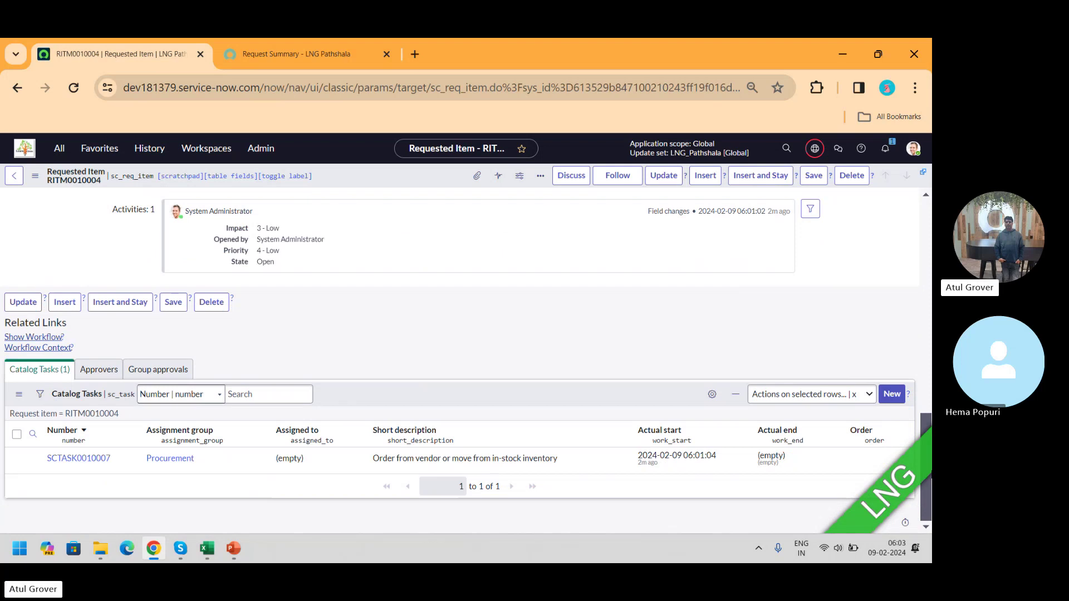
key("alt+Tab")
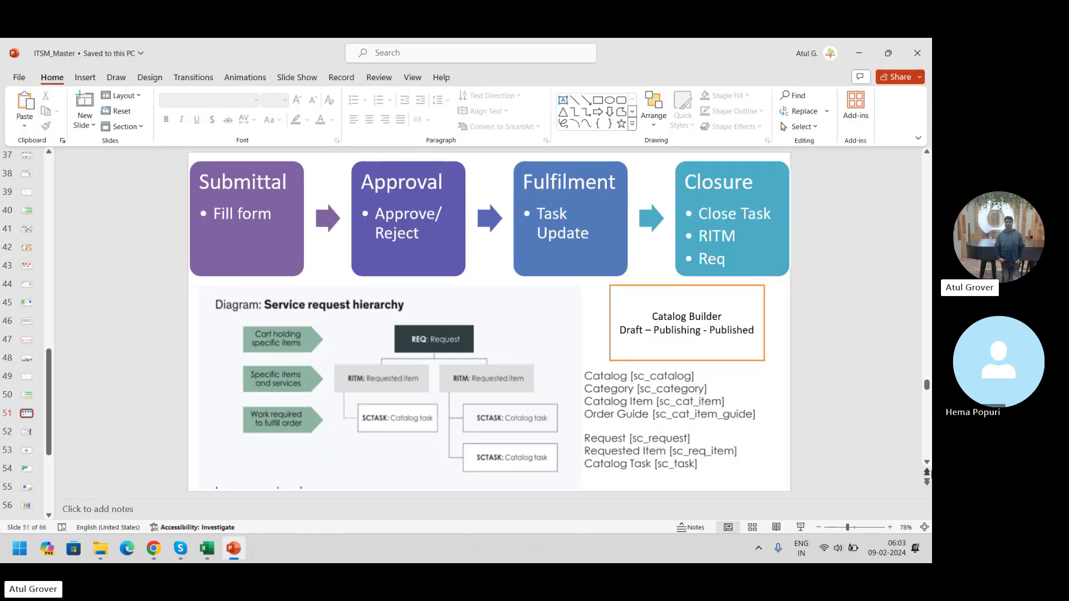
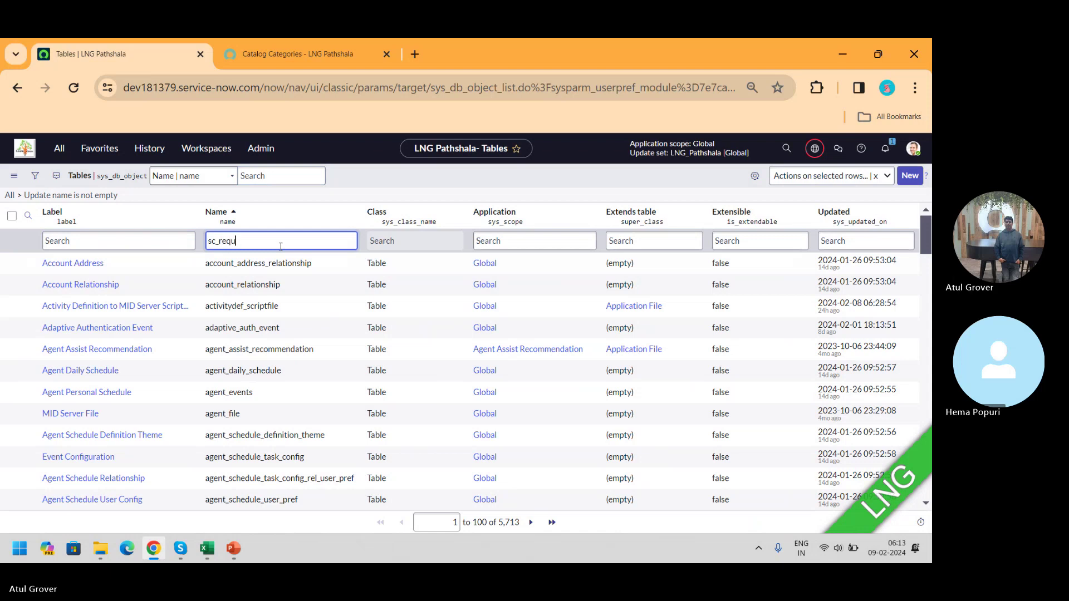
Step: Filter the Tables list by the name sc_request and open the Request table record
type("st")
key("Return")
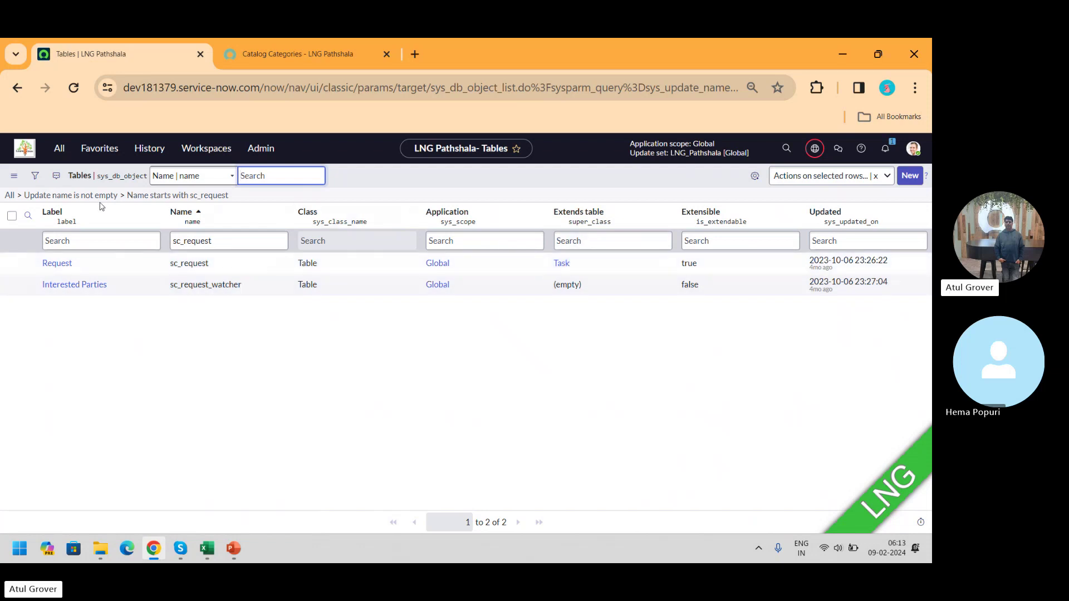
left_click(56, 264)
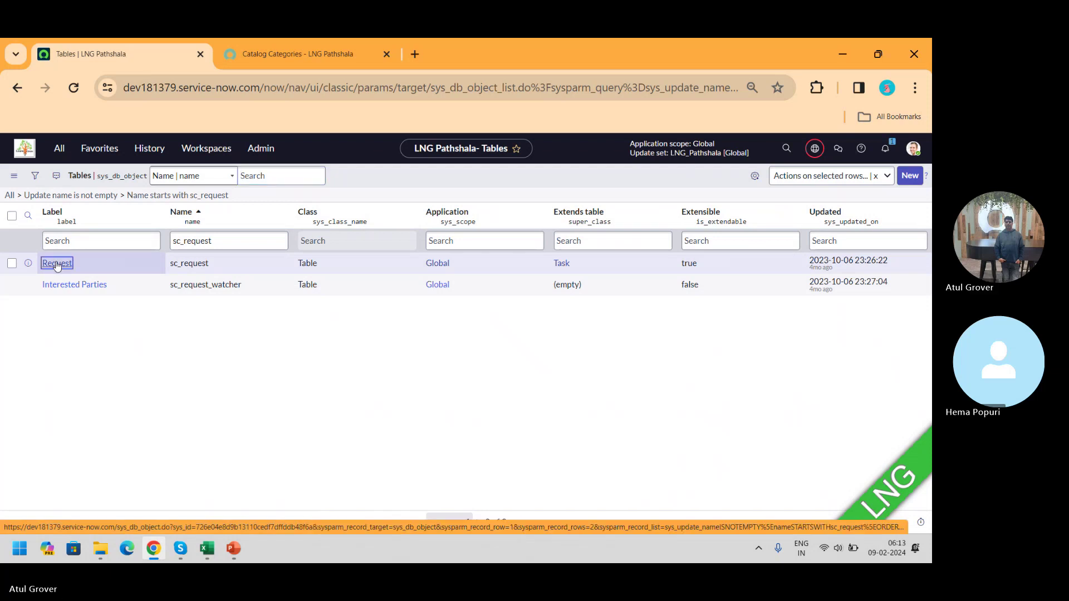
left_click(57, 264)
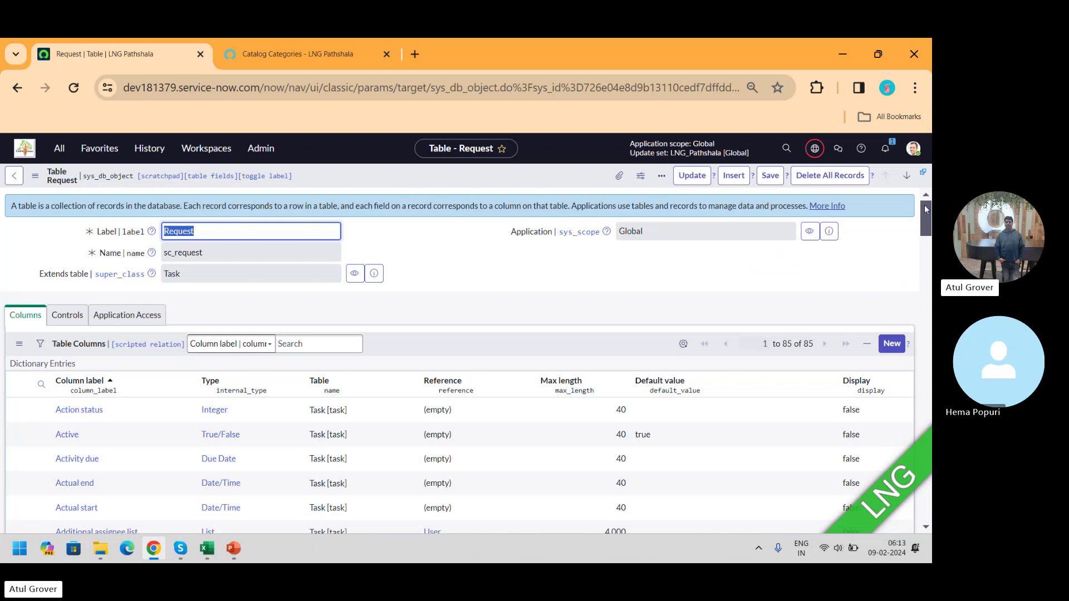
Step: Show the Request table's schema map including referencing and referenced tables, and examine its relation to Requested Item
left_click_drag(924, 205, 924, 426)
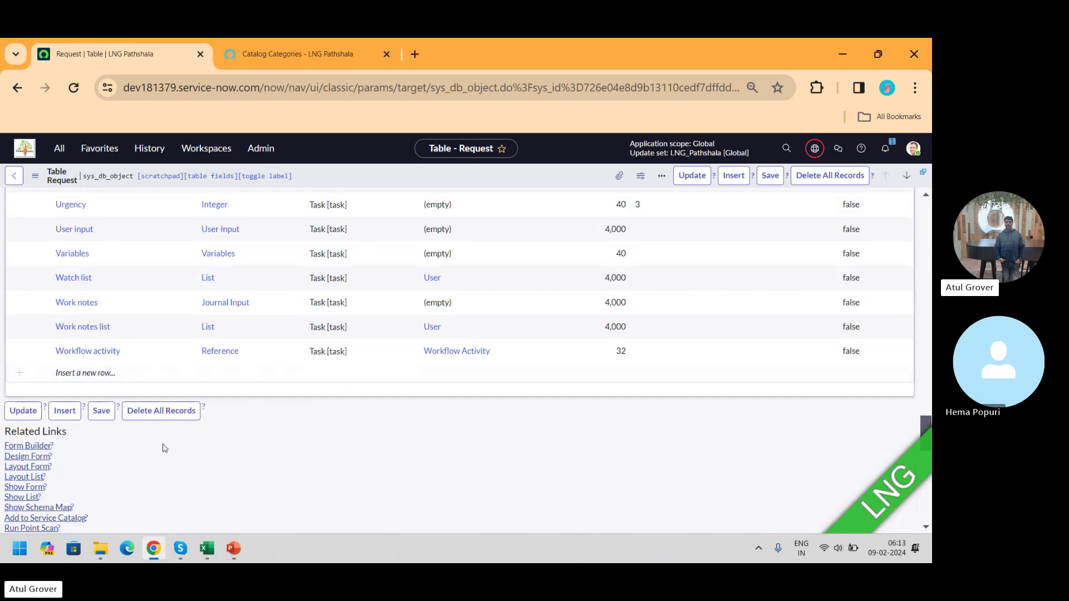
left_click(34, 507)
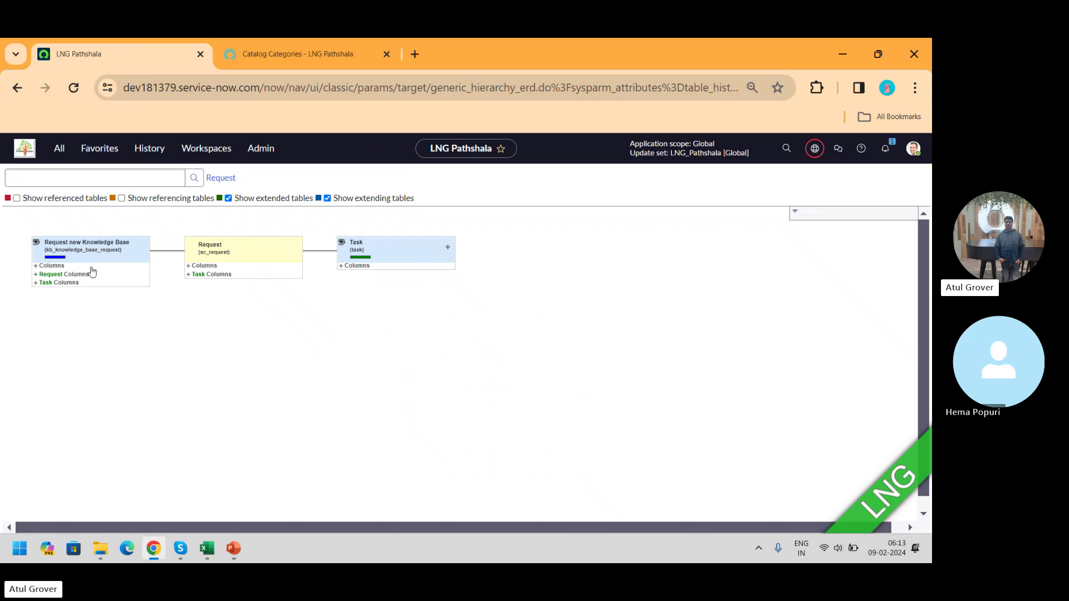
left_click(121, 198)
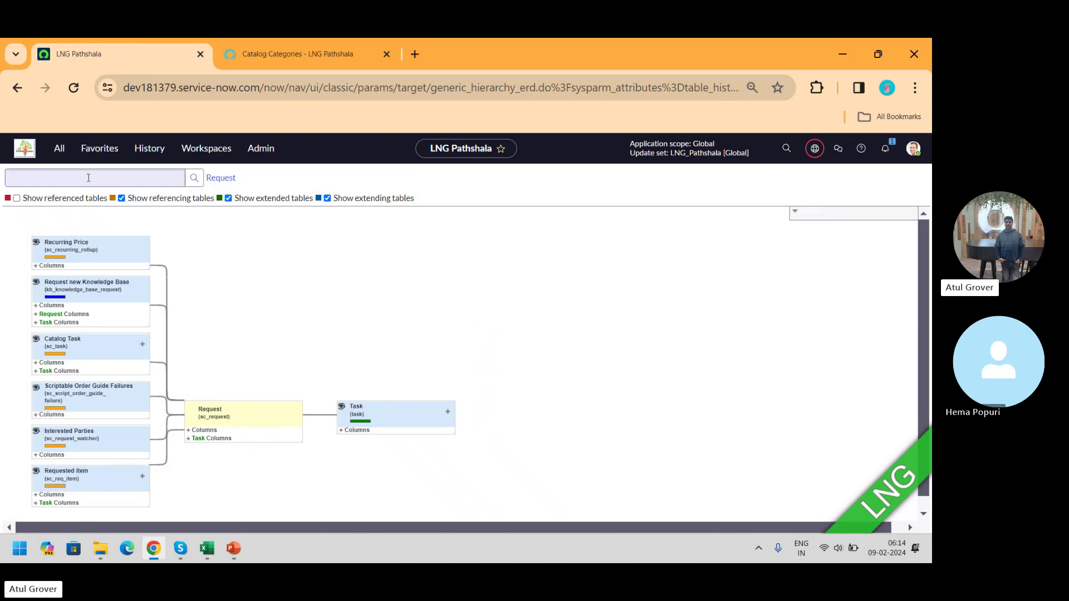
left_click(17, 198)
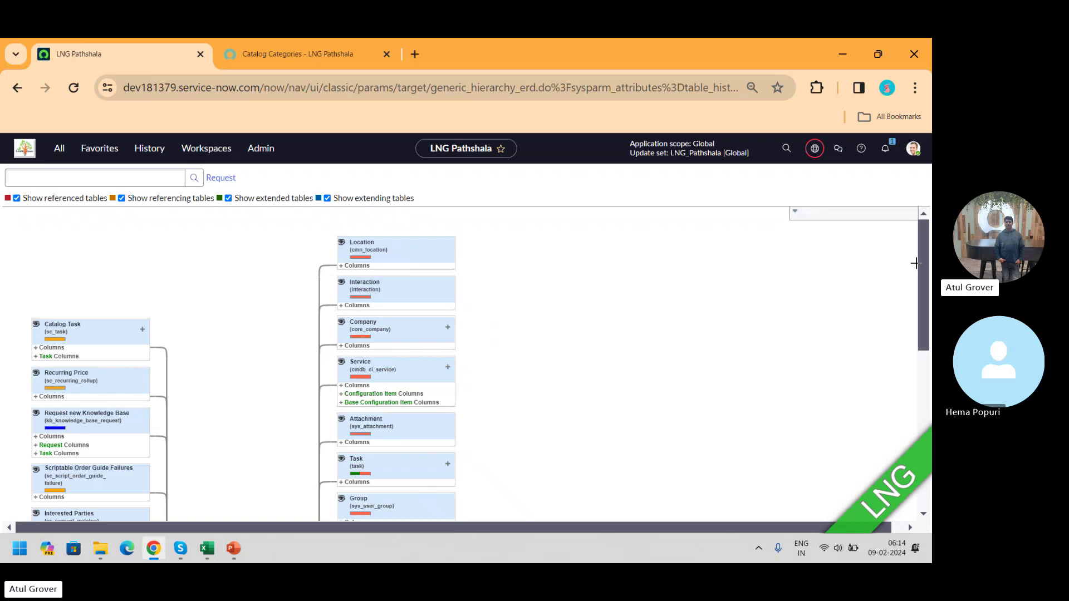
left_click_drag(918, 263, 899, 393)
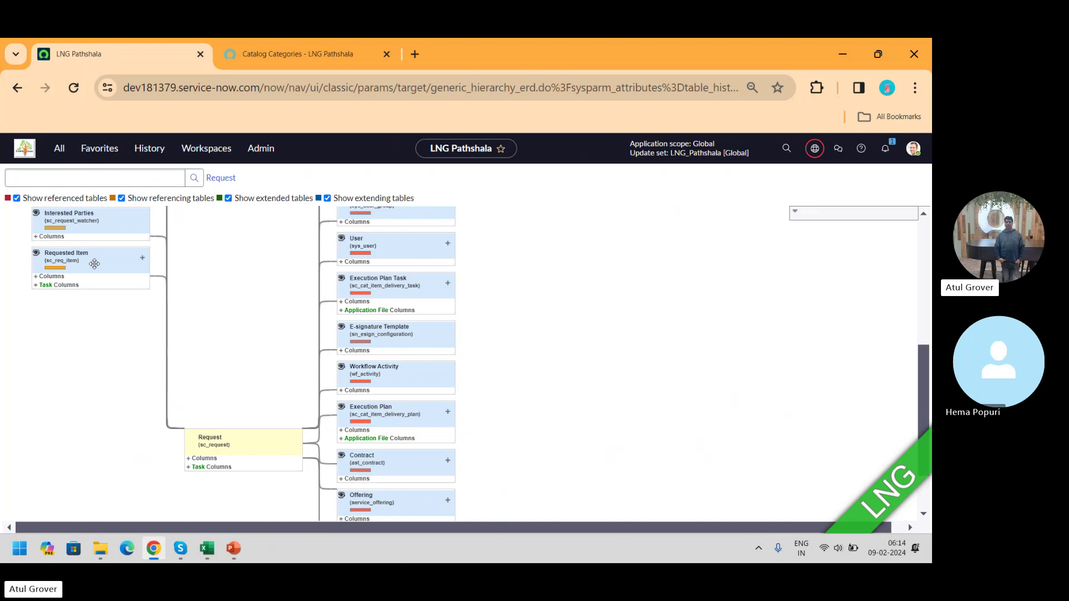
Step: Switch to the ITSM_Master presentation in PowerPoint and go back to slide 50 on request management roles
key("alt+Tab")
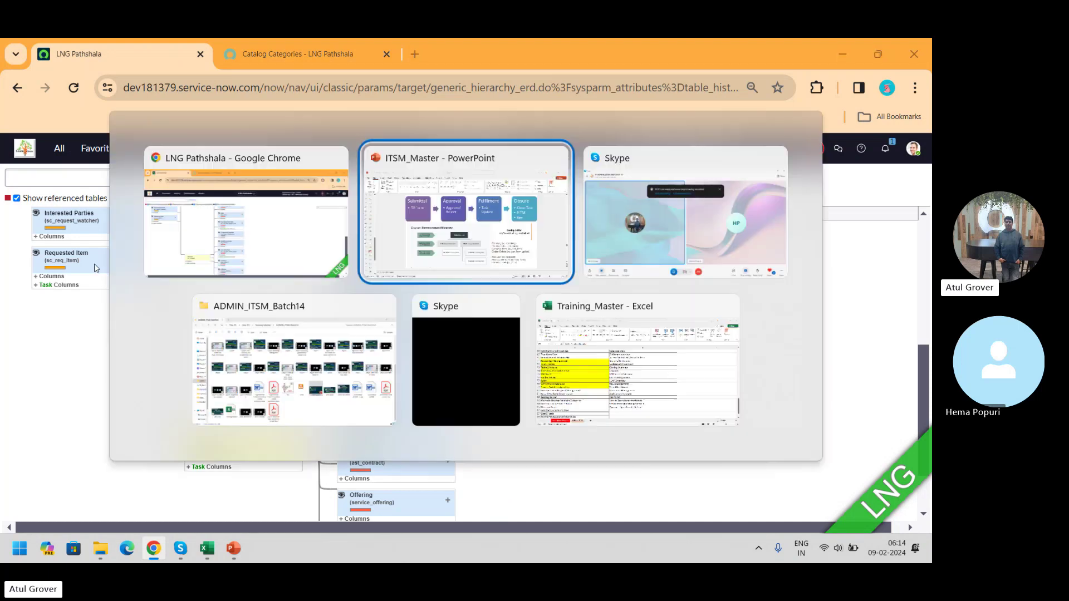
key("Page_Down")
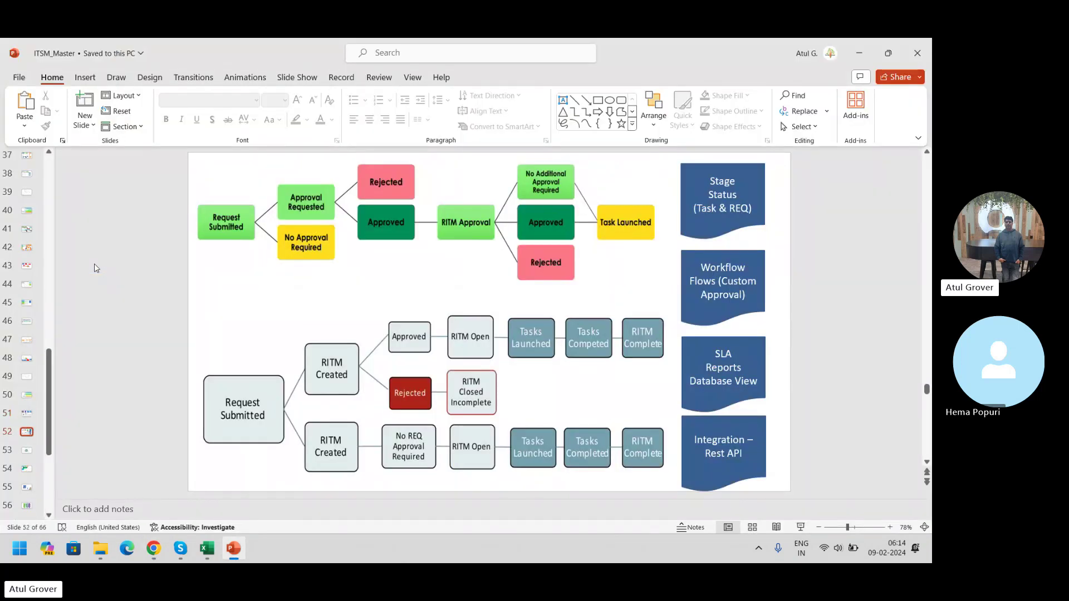
key("Page_Up")
key("Page_Up")
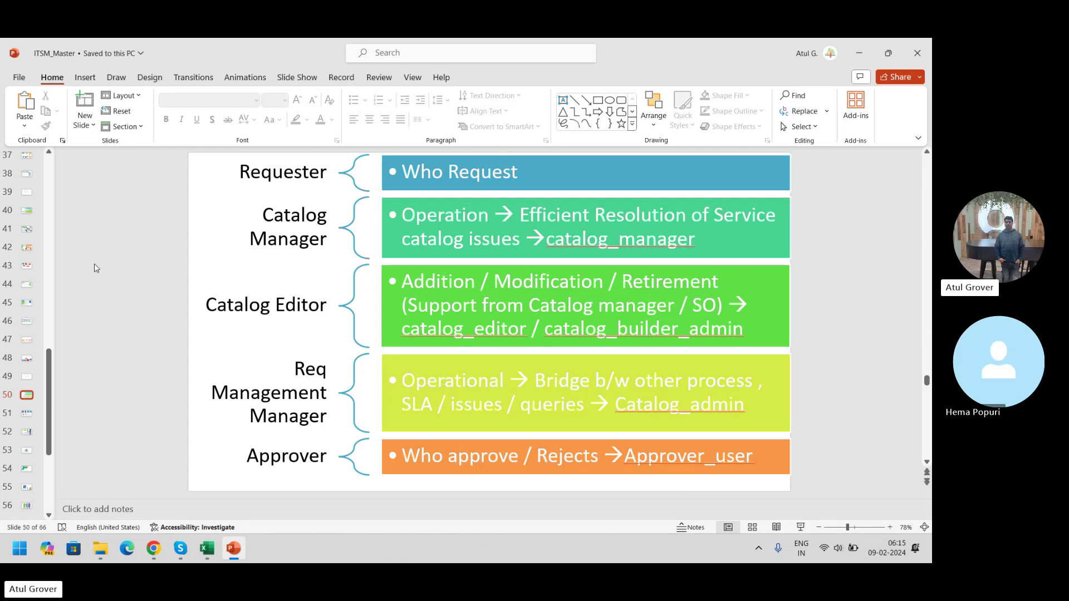
Step: Return to Chrome and open the Roles list under User Administration
key("alt+Tab")
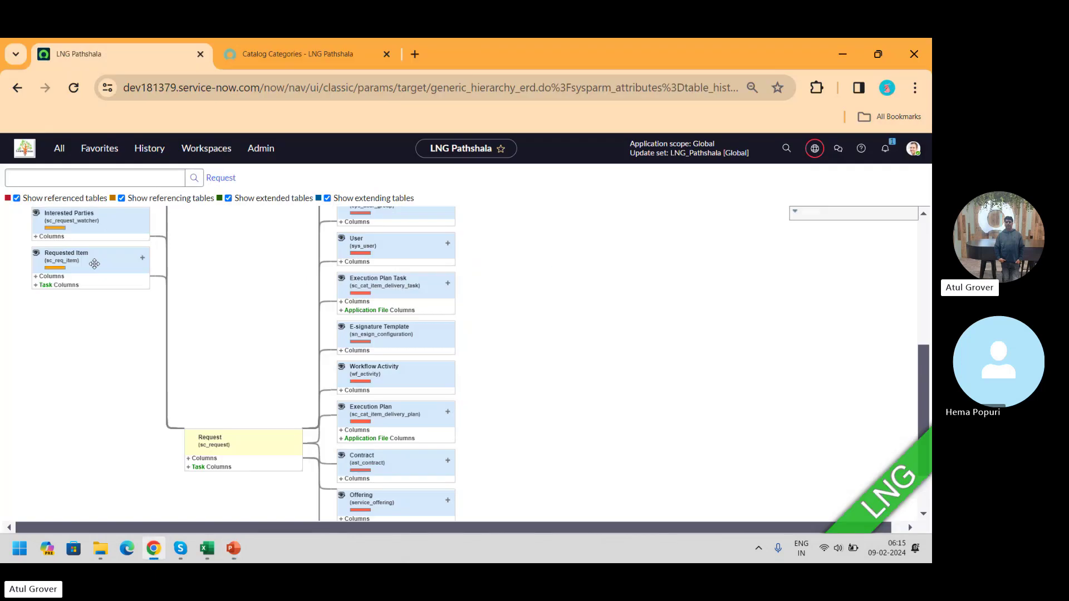
left_click(59, 148)
type("user a")
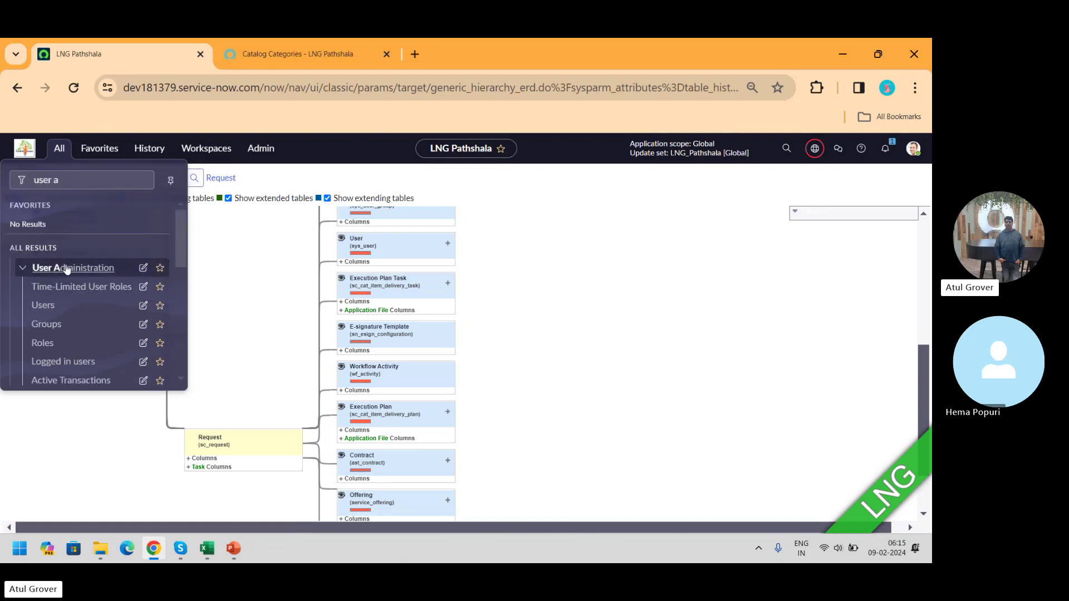
left_click(43, 346)
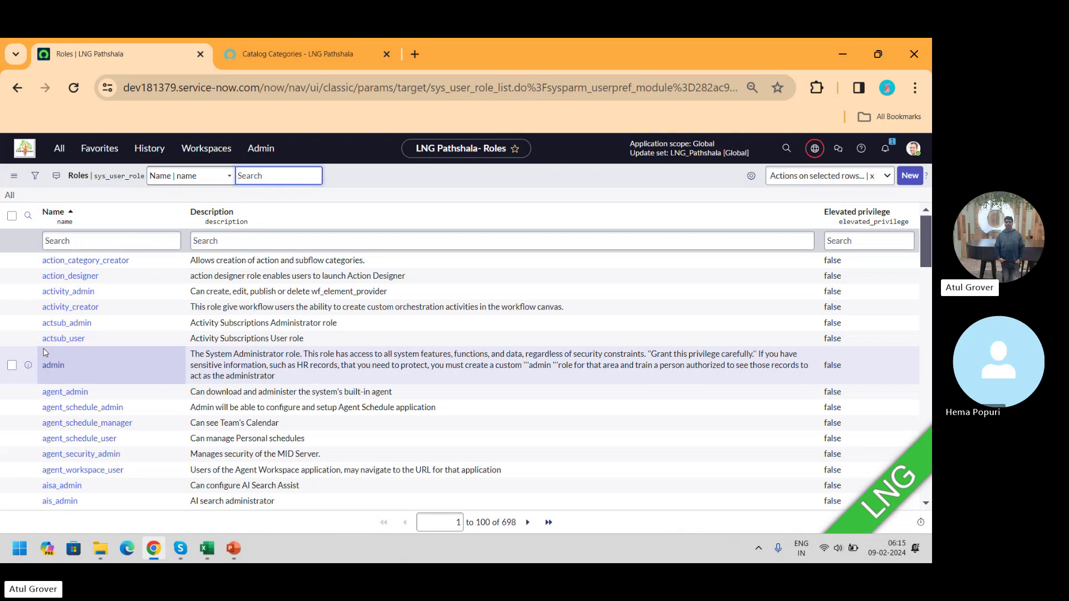
Step: Filter the roles by name with *request to review the request-related roles
left_click(105, 240)
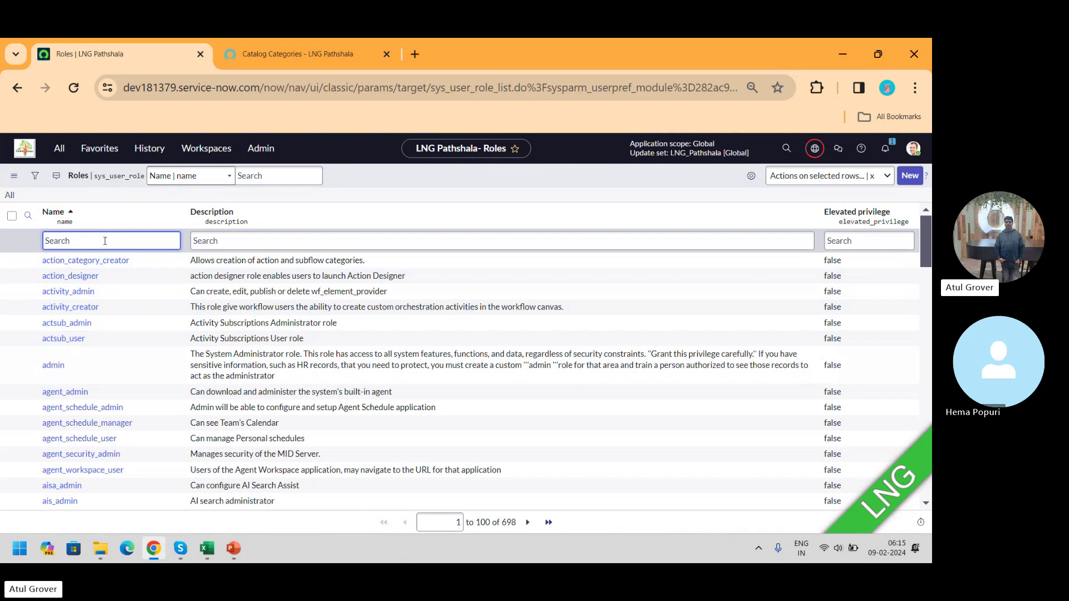
type("*reqie")
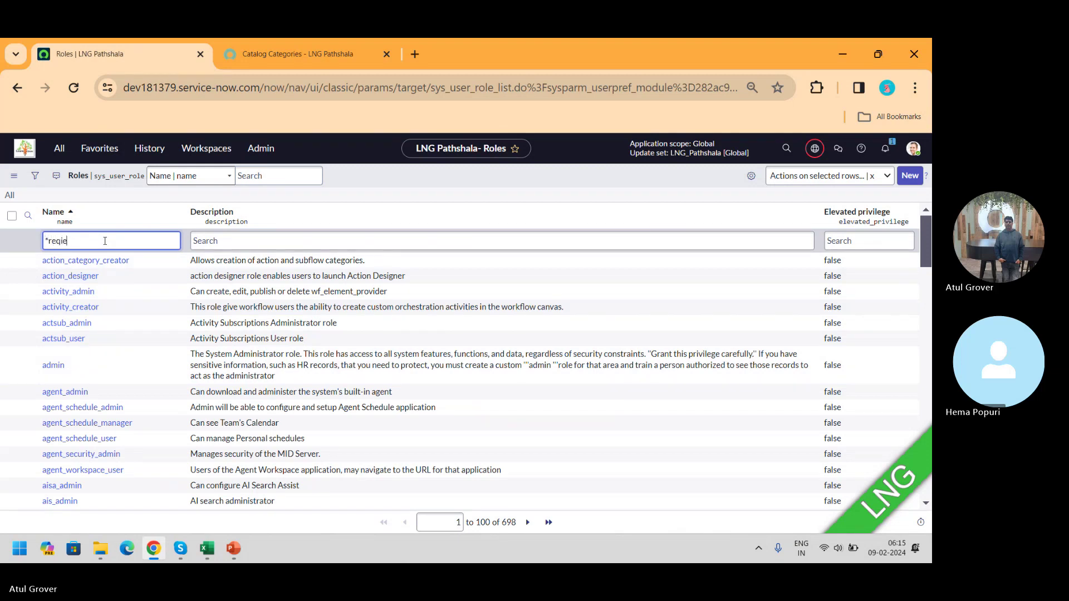
key("BackSpace")
key("BackSpace")
type("uest")
key("Return")
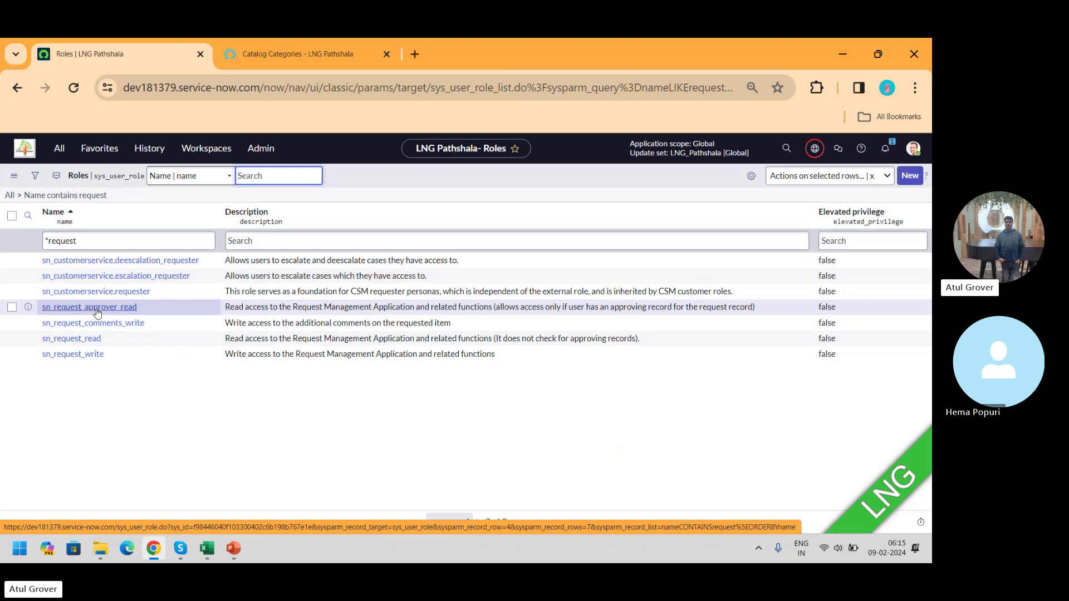
Step: Replace the role name filter with *catalog to review the catalog roles, and switch back to the ITSM_Master presentation in PowerPoint
left_click(137, 245)
key("BackSpace")
key("BackSpace")
key("BackSpace")
key("BackSpace")
key("BackSpace")
key("BackSpace")
key("BackSpace")
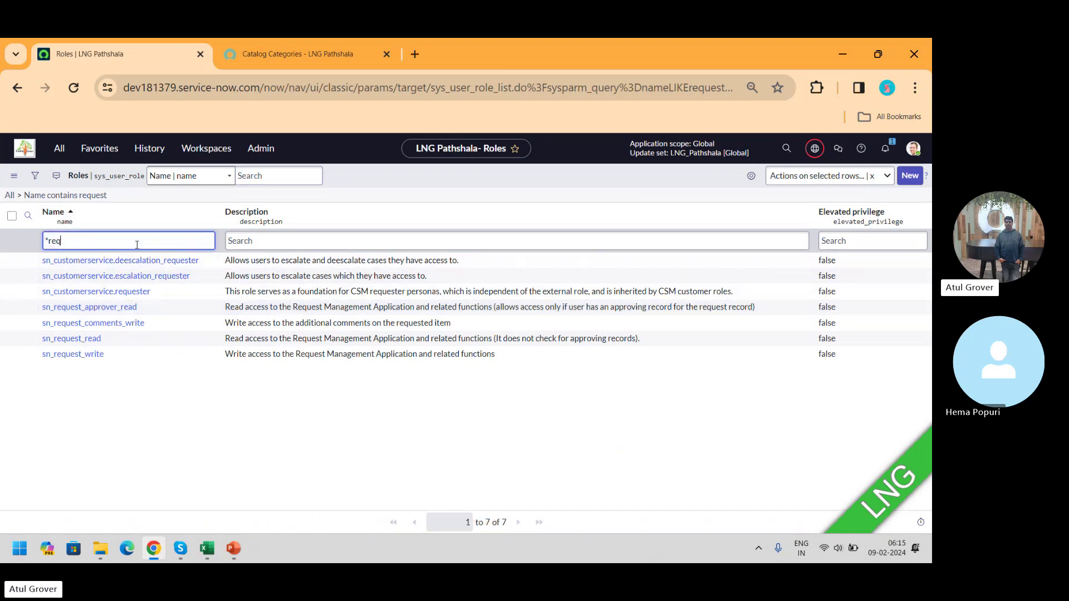
type("catalog")
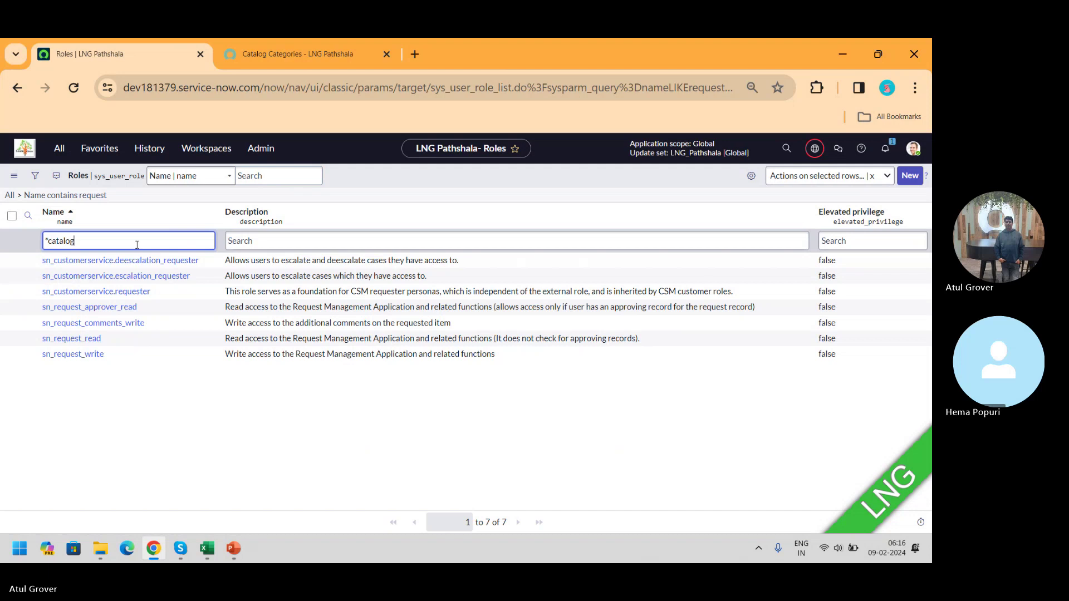
key("Return")
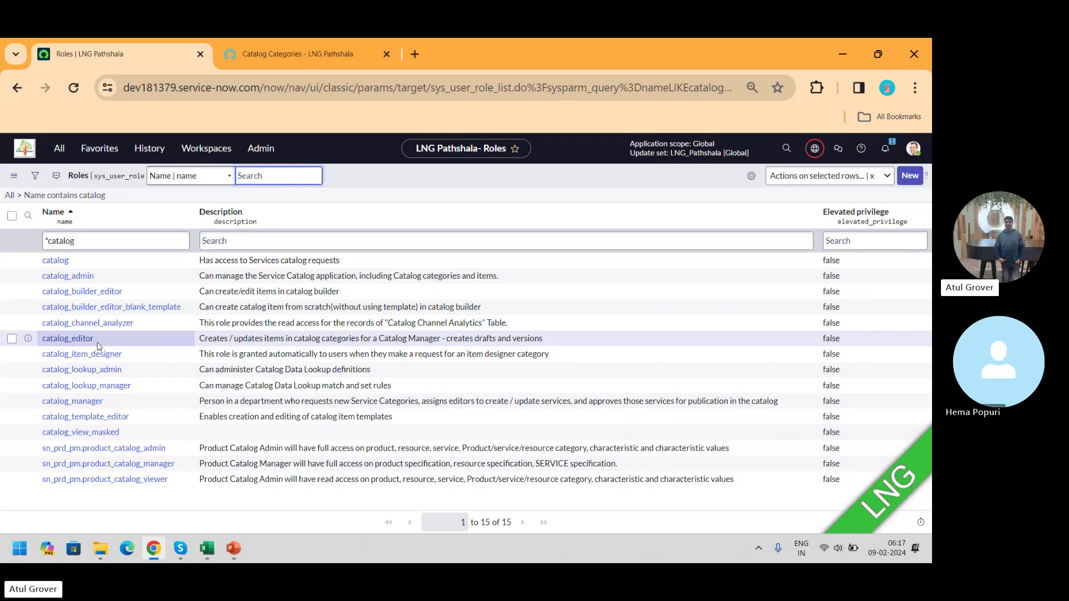
key("alt+Tab")
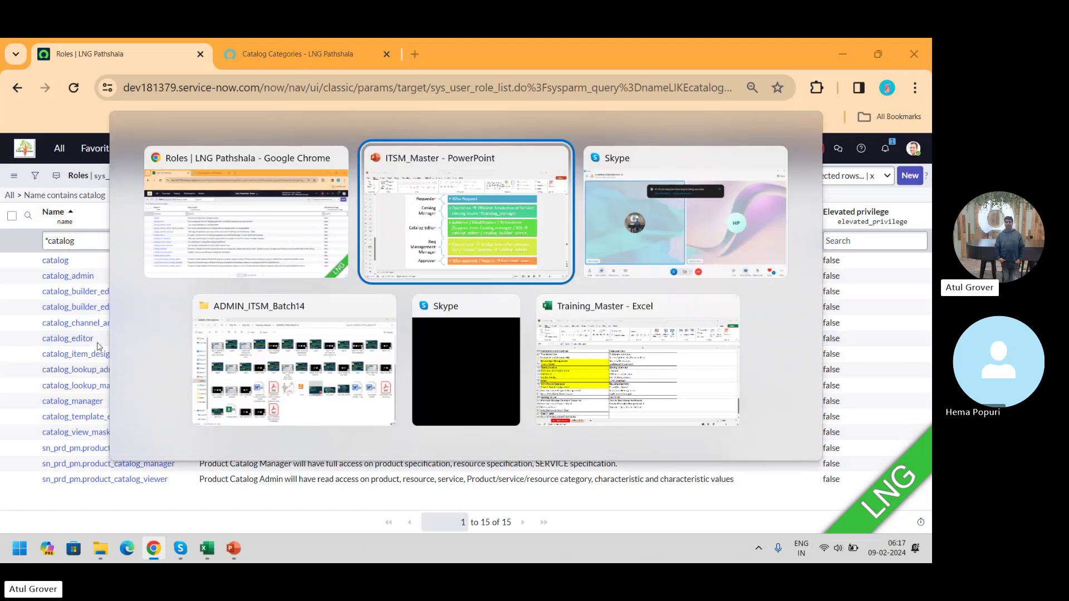
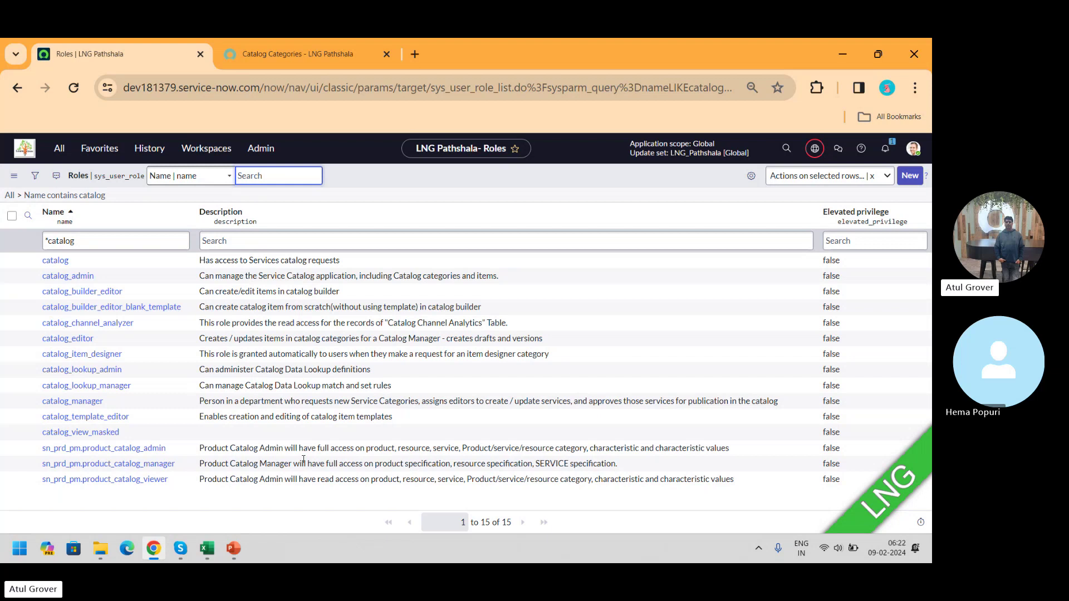
key("alt+Tab")
key("alt+Tab")
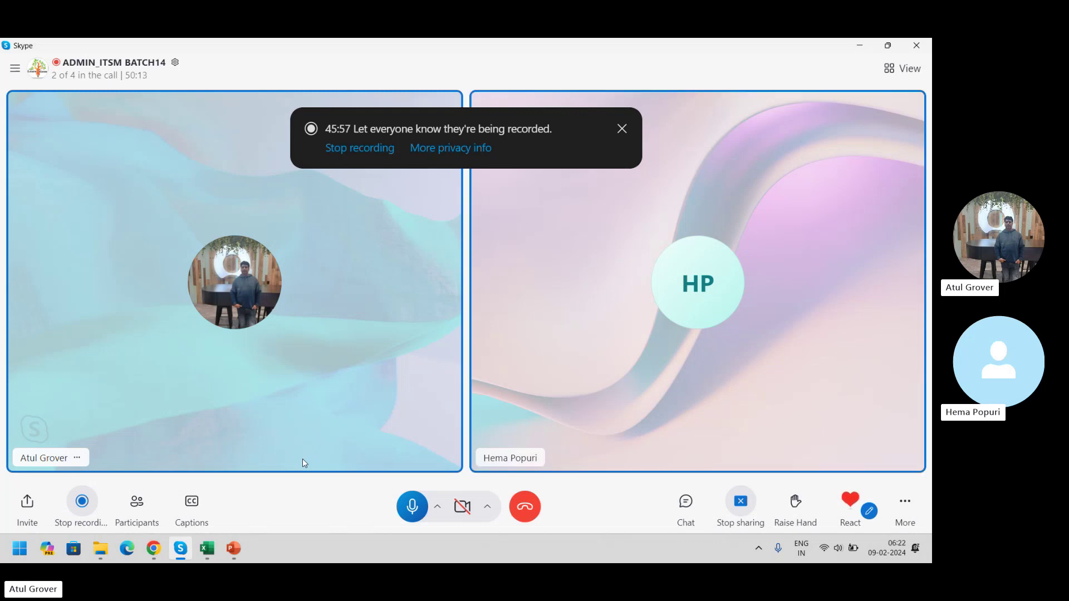
key("alt+Tab")
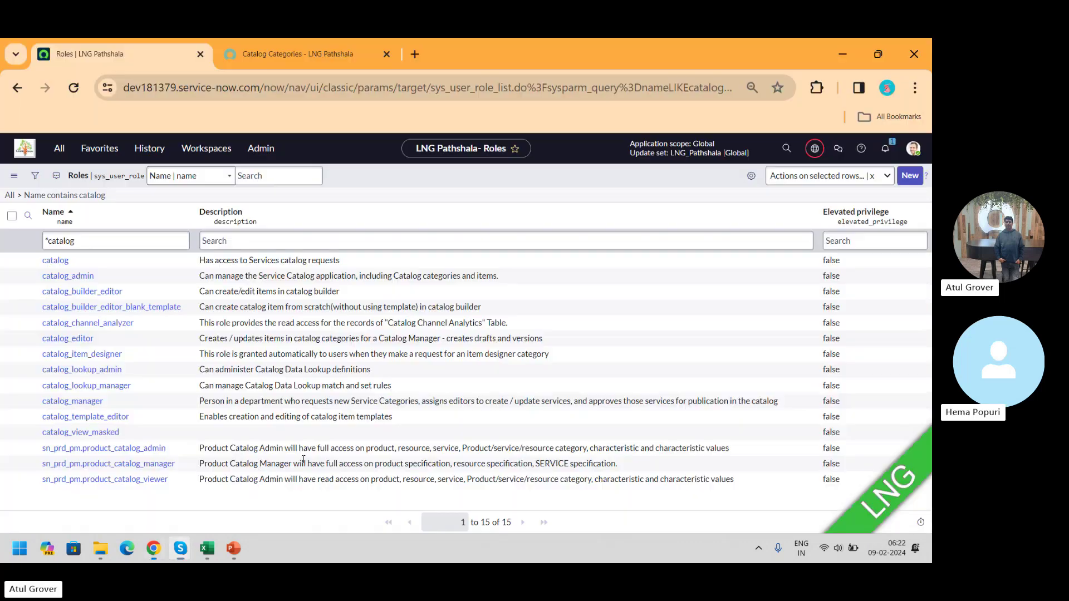
left_click(295, 42)
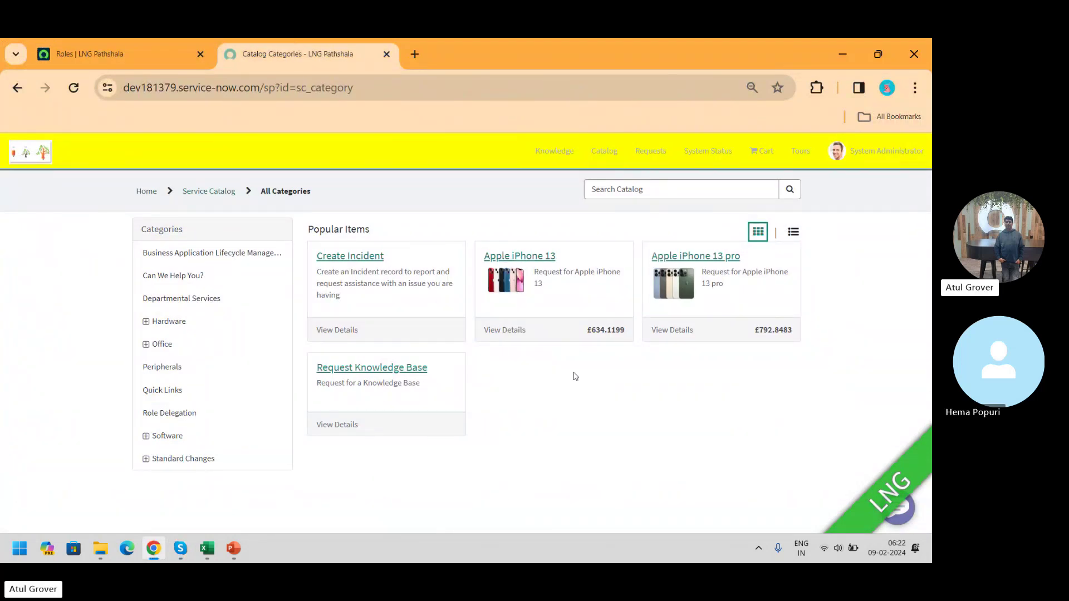
left_click(105, 56)
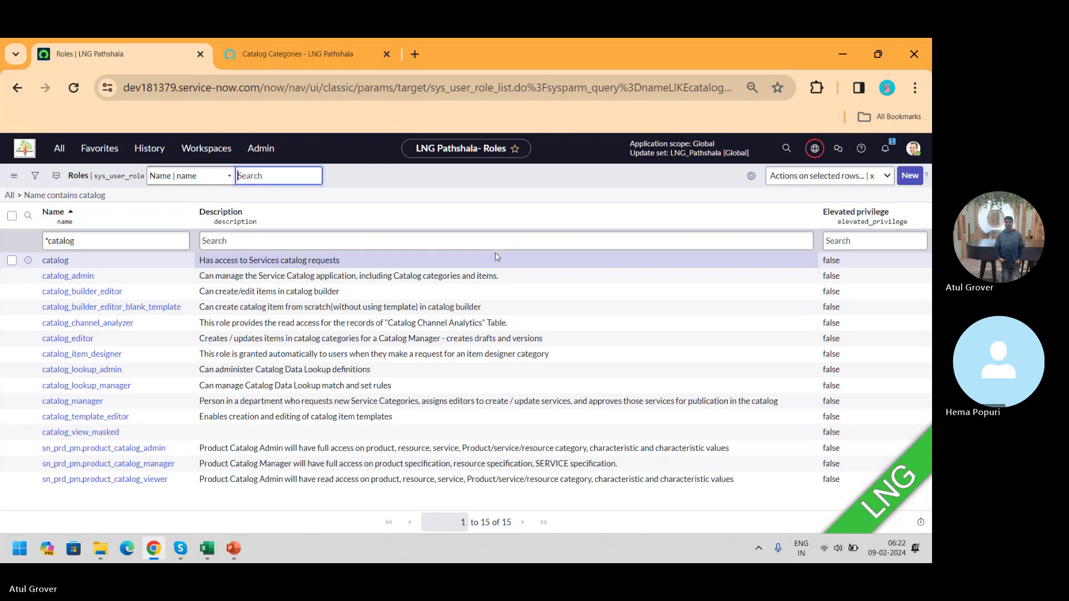
left_click(311, 44)
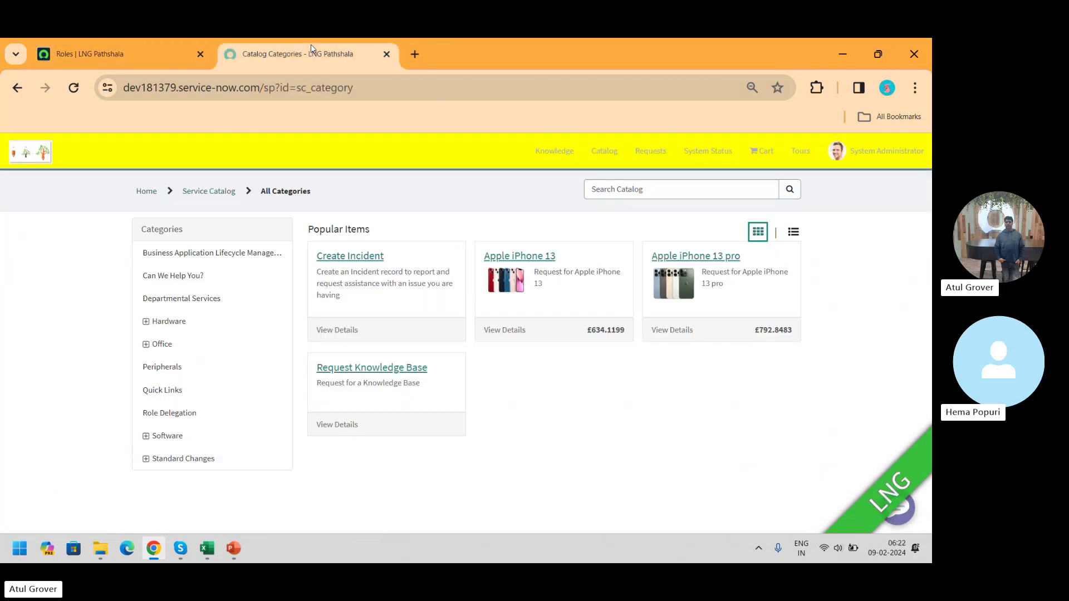
left_click(90, 56)
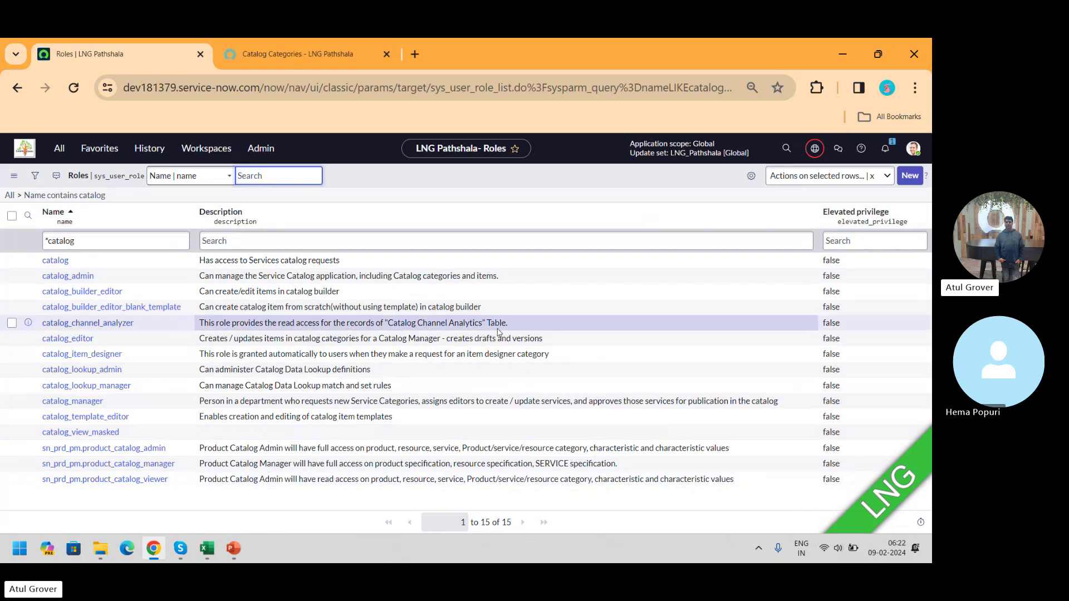
left_click(911, 152)
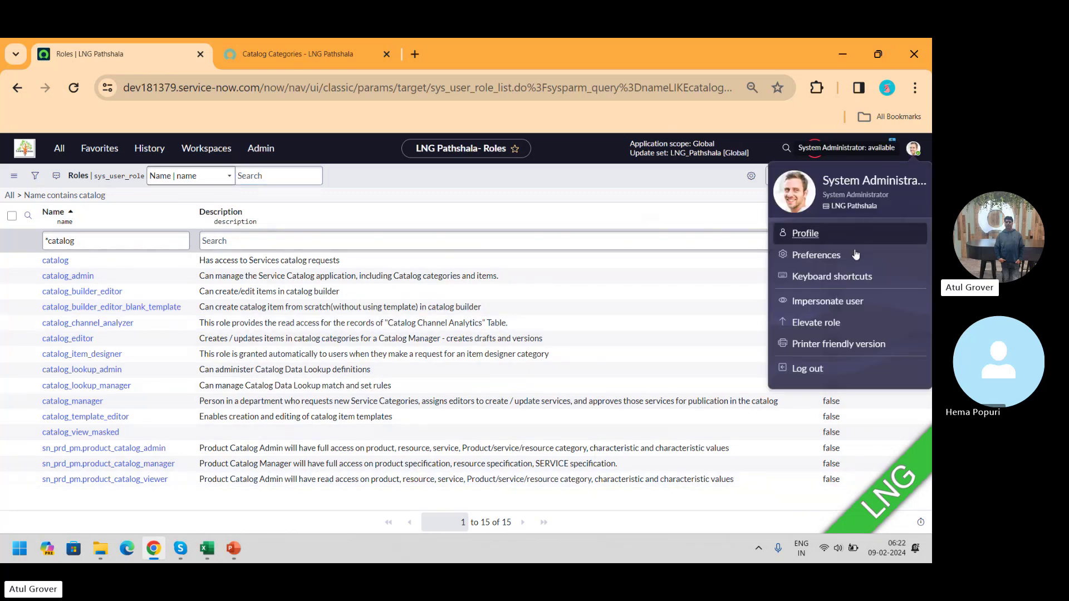
left_click(827, 302)
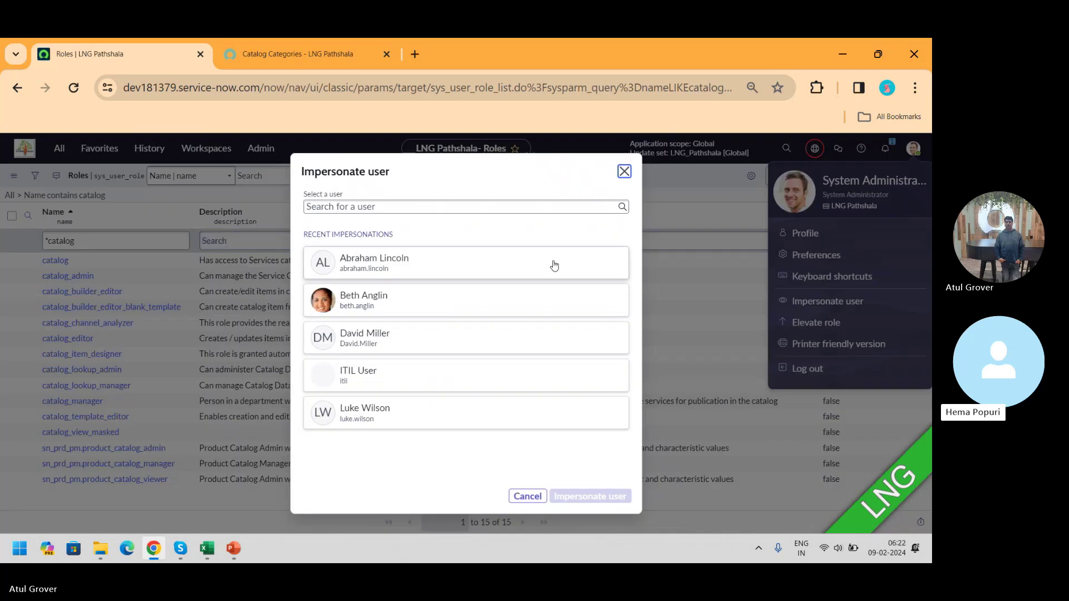
left_click(426, 207)
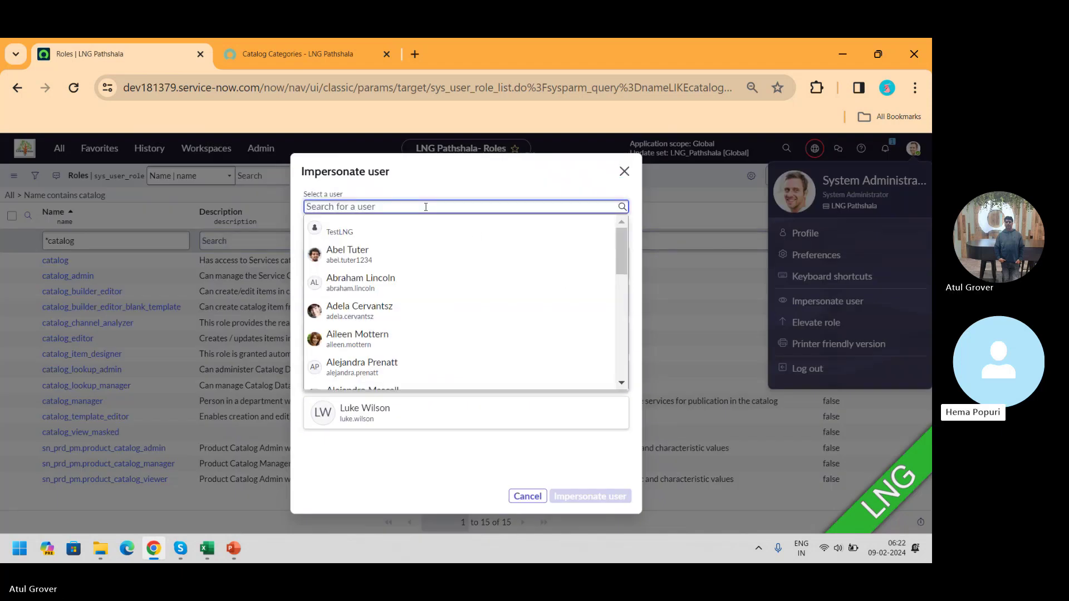
type("end")
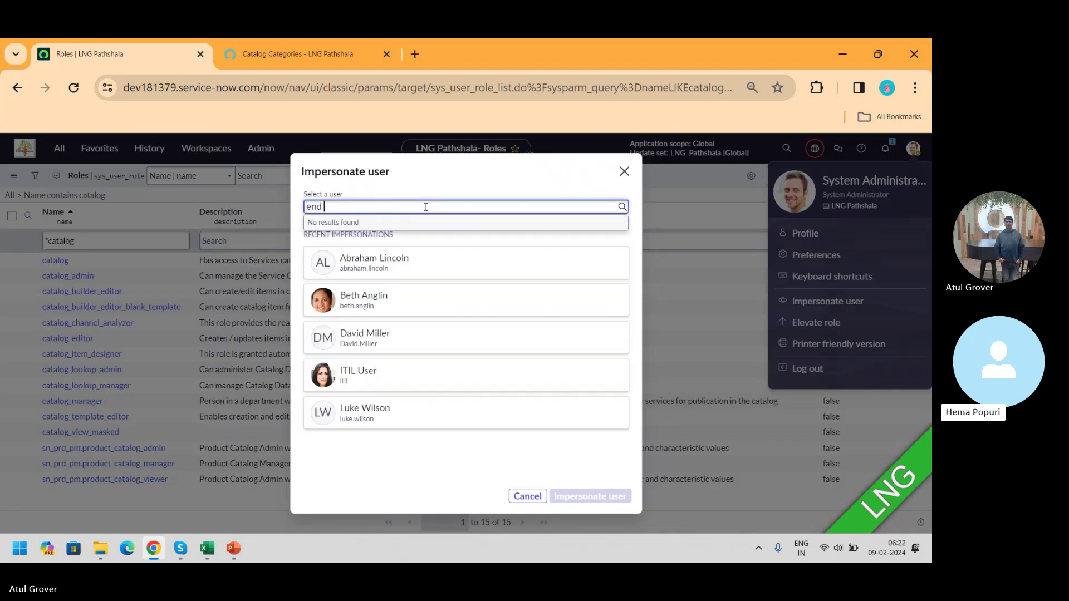
key("BackSpace")
key("BackSpace")
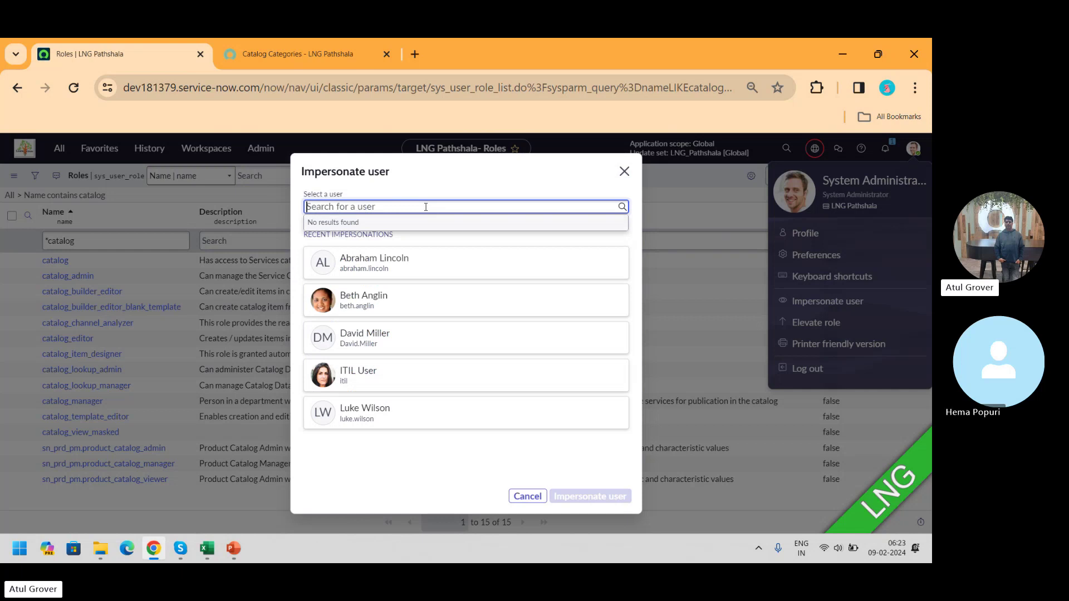
left_click(624, 171)
Step: Create a new user record with user ID LNG EndUser, first name LNG and last name end user
left_click(59, 148)
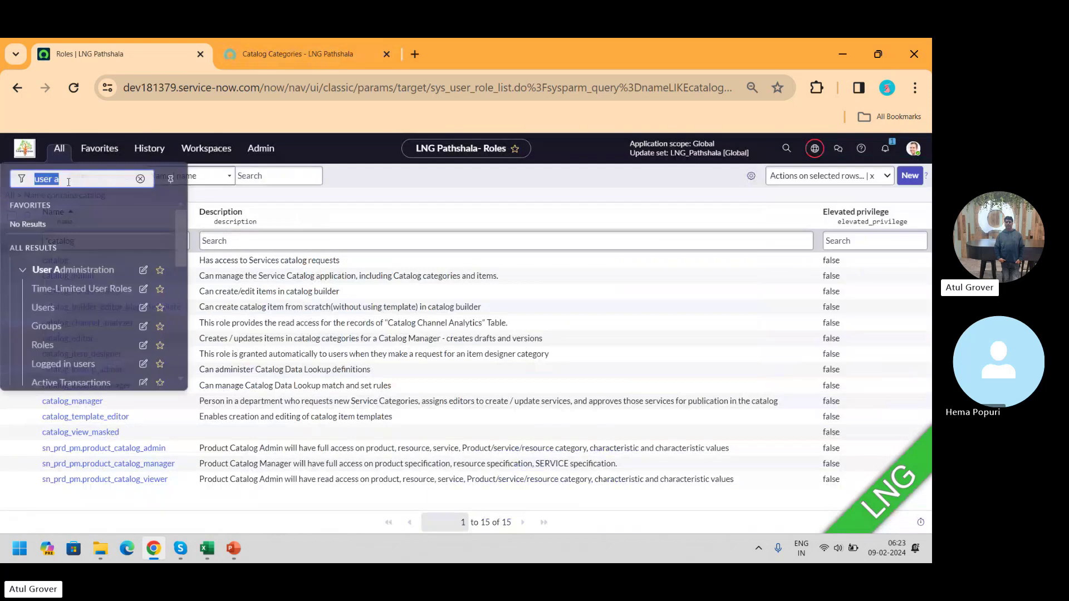
left_click(43, 305)
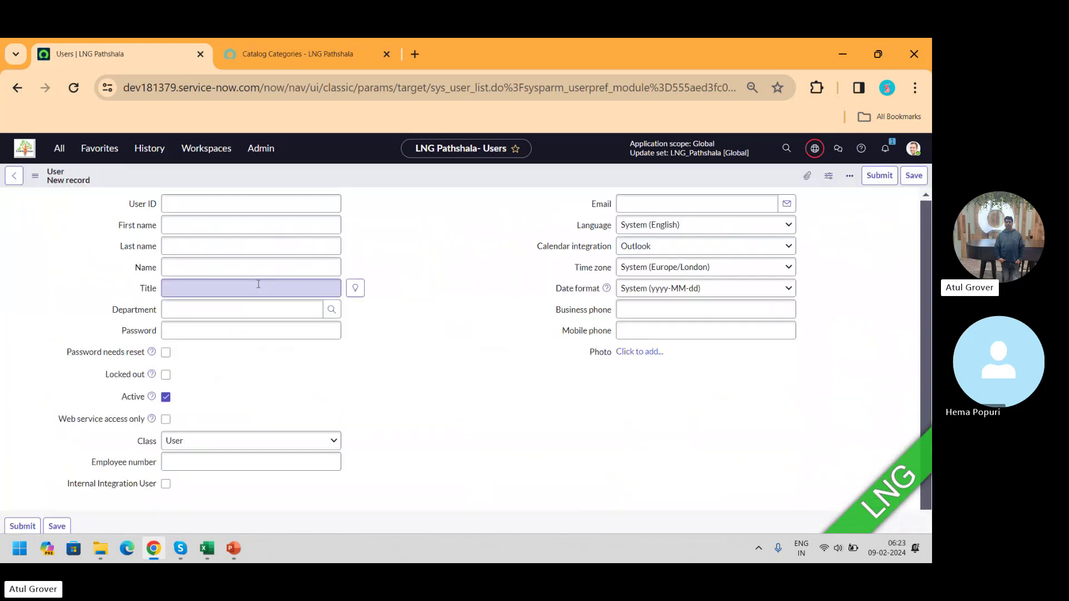
type("LN")
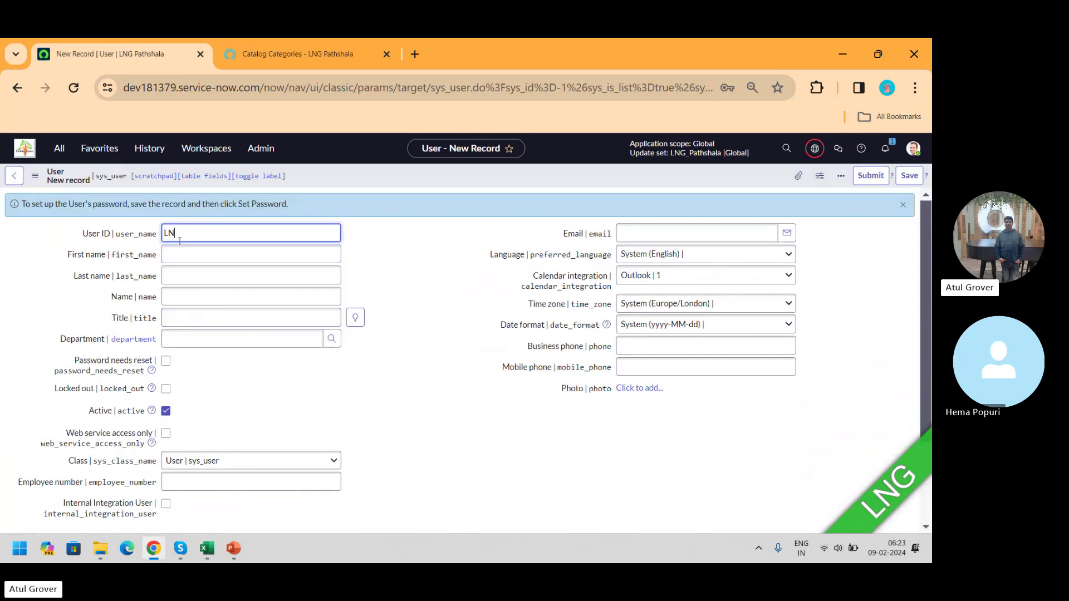
type("G EndUser")
key("Tab")
type("LN")
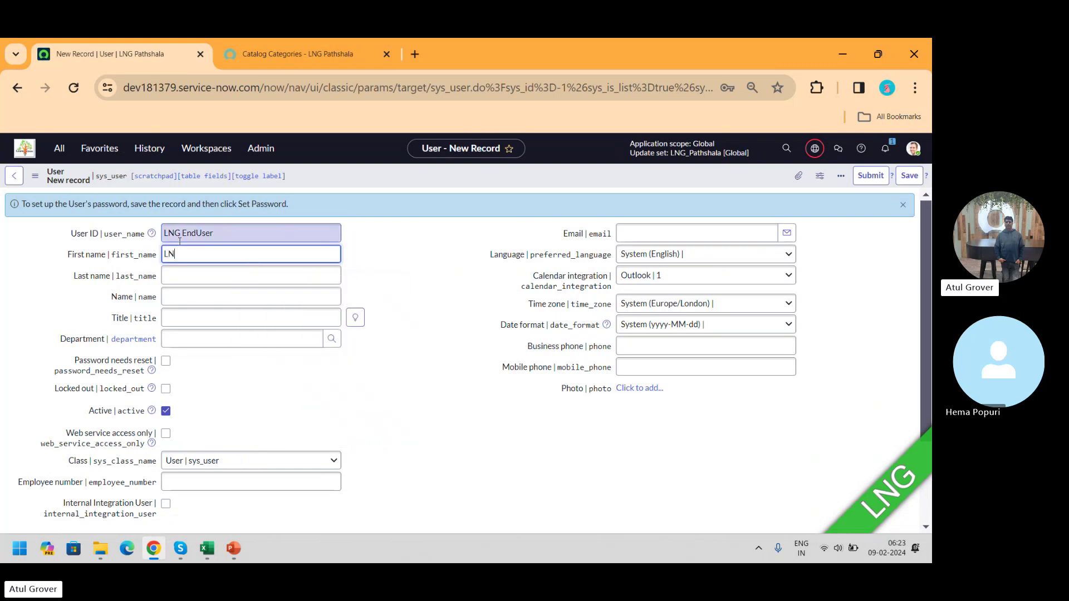
key("Tab")
type("end")
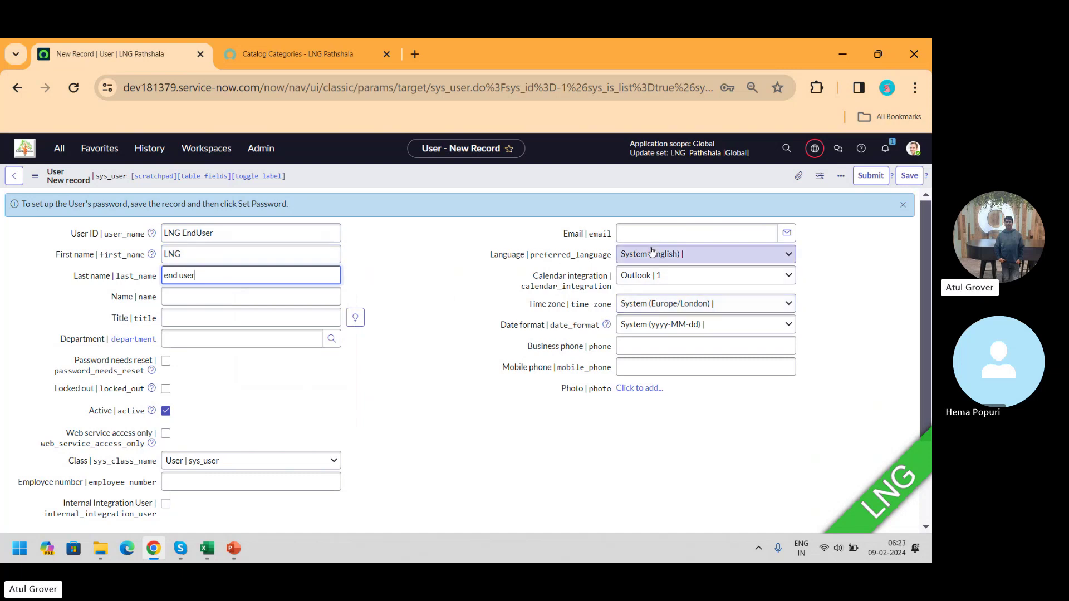
left_click(876, 179)
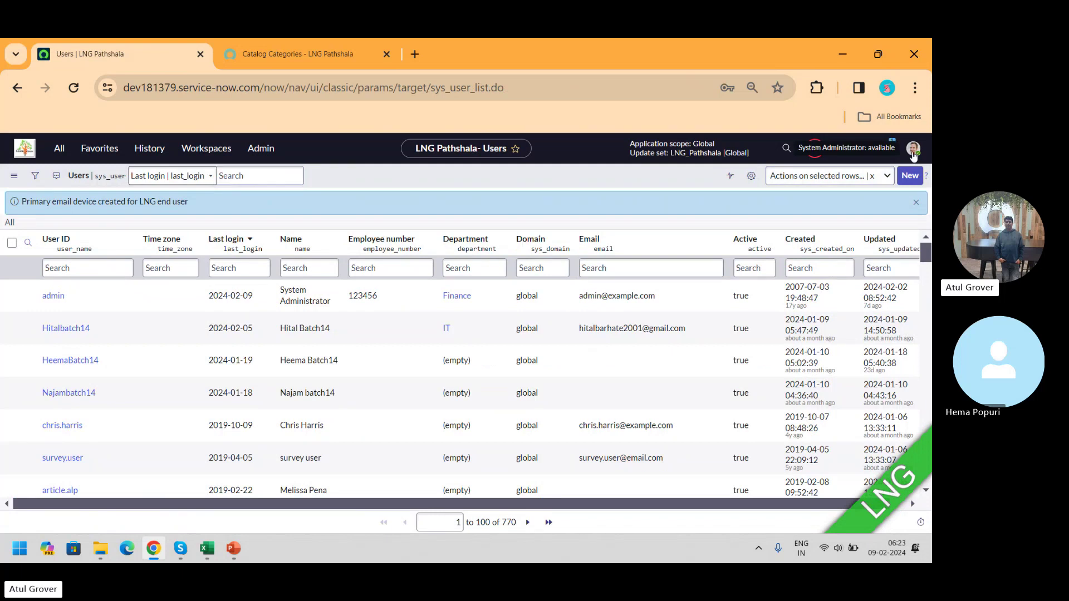
Step: Impersonate the LNG end user account
left_click(913, 148)
left_click(852, 301)
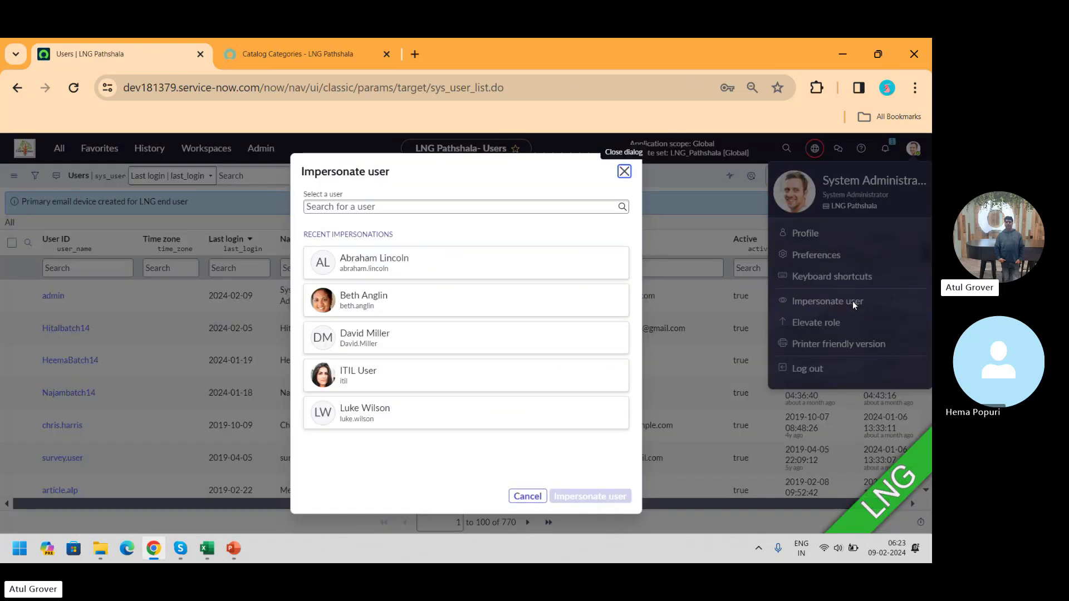
left_click(385, 208)
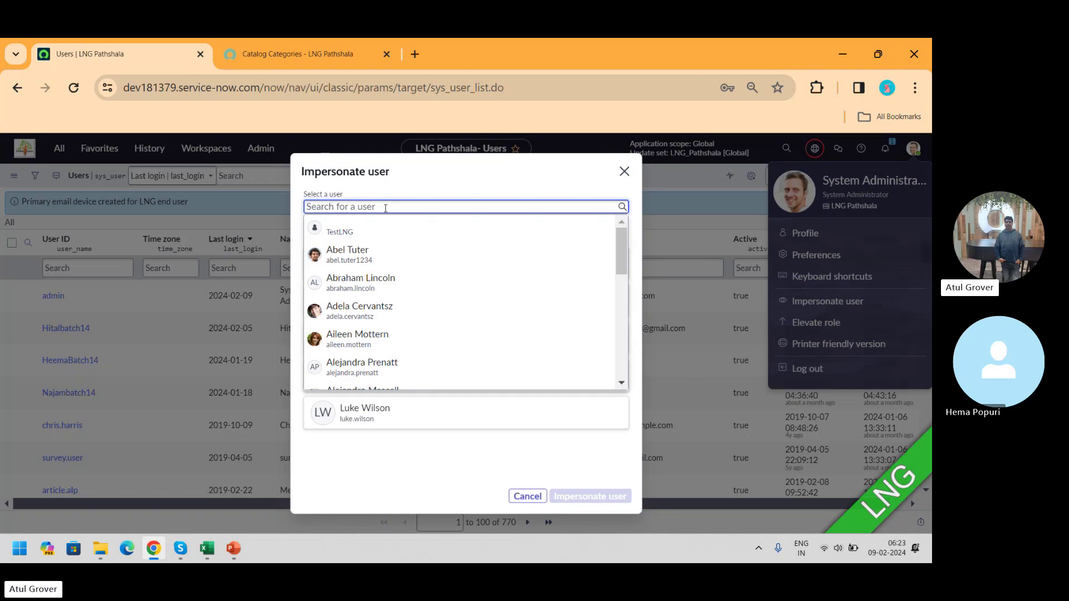
type("lng")
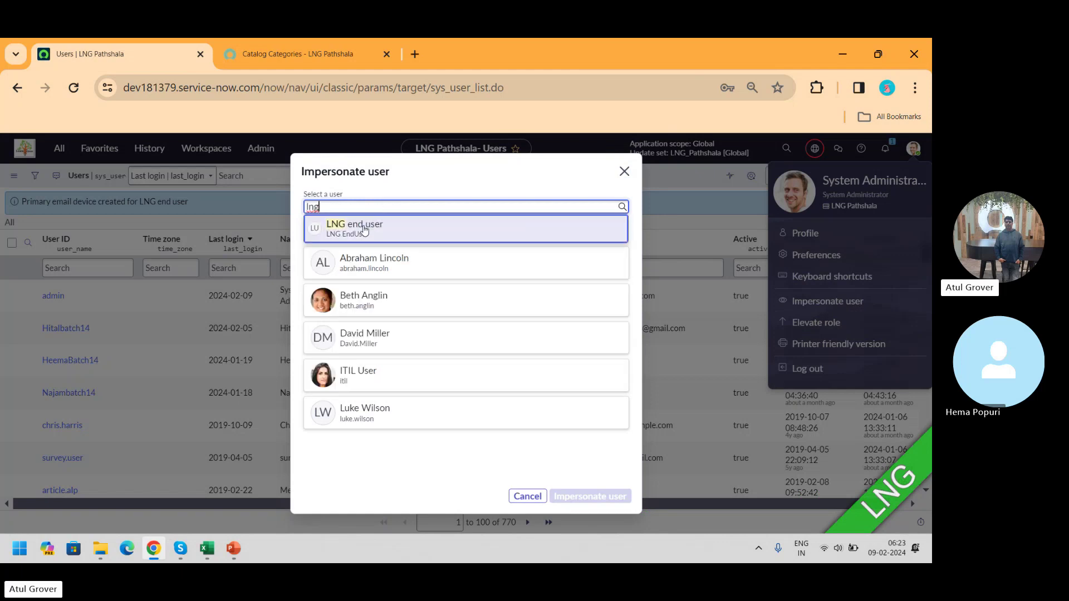
left_click(365, 228)
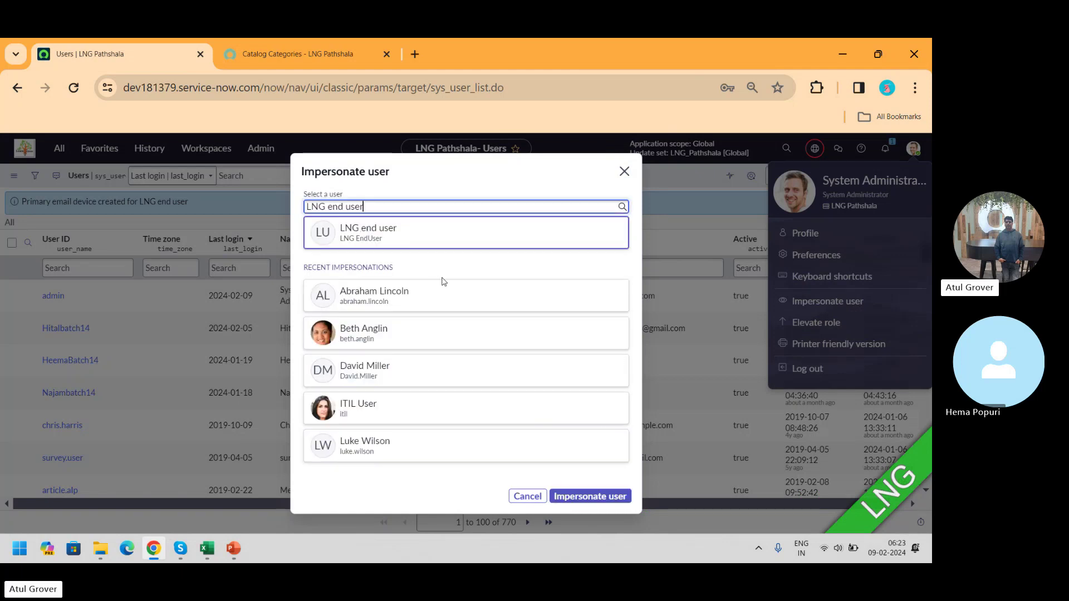
left_click(601, 497)
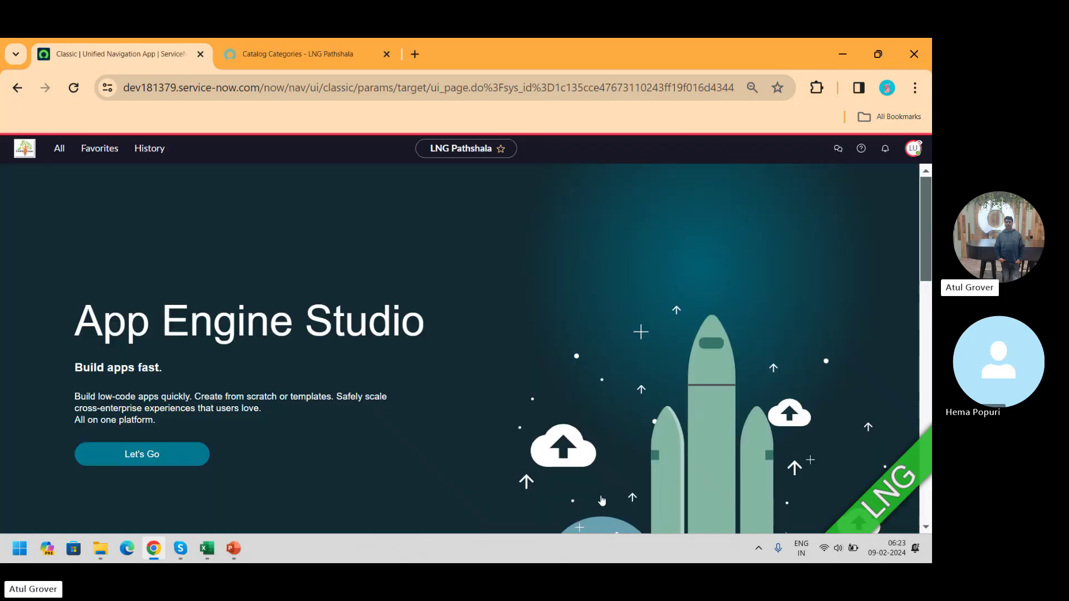
Step: Reload the service portal as the impersonated user and look through its home page
left_click(277, 46)
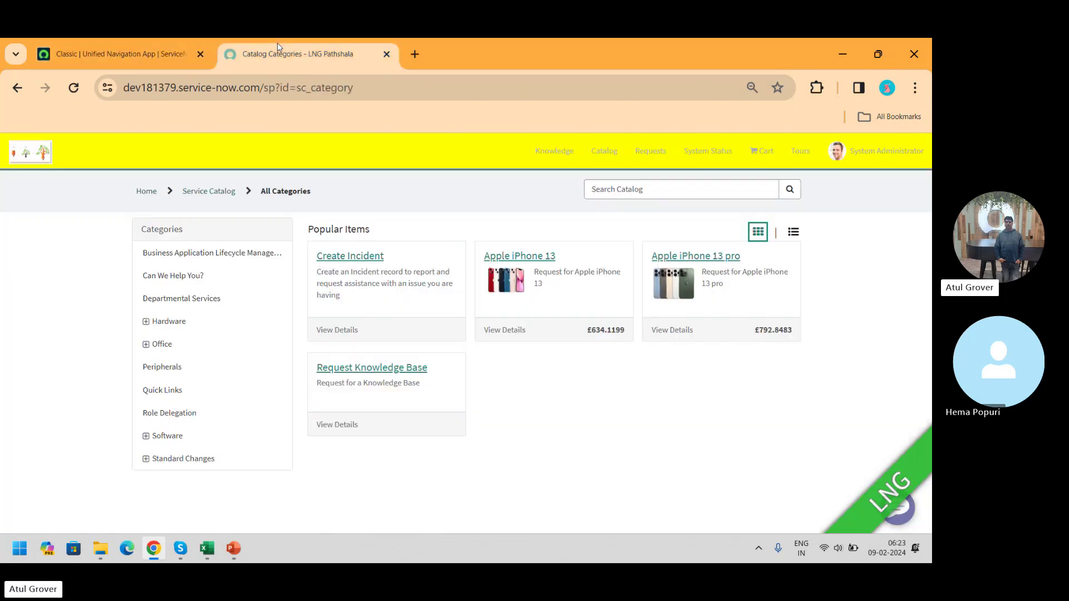
left_click(74, 87)
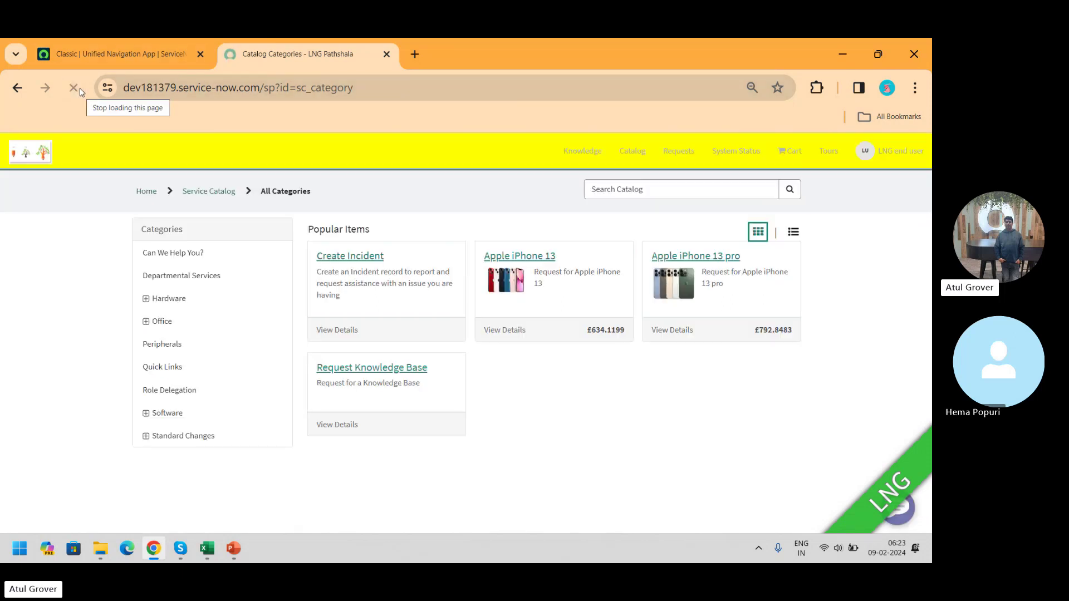
left_click(20, 151)
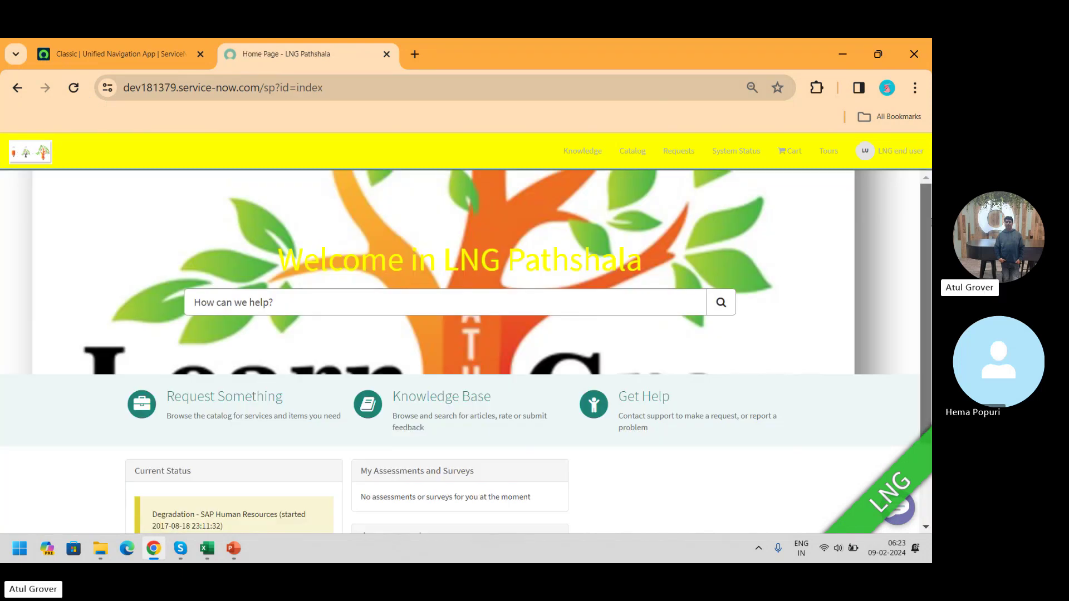
scroll(800, 512, "down", 2)
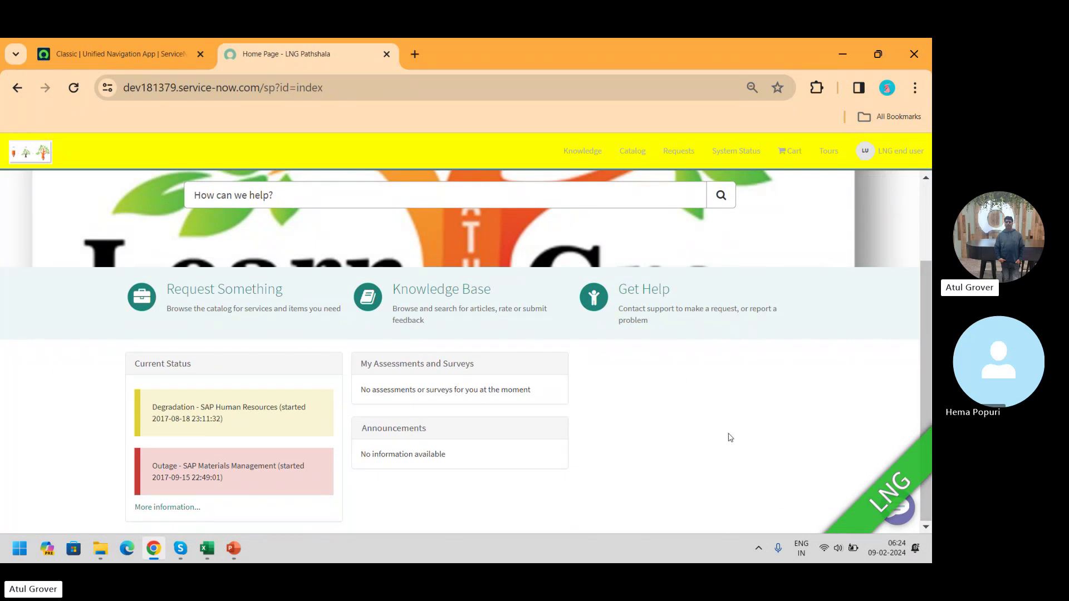
Step: Open the portal's catalog, browse it by categories and expand the Hardware category
left_click(628, 161)
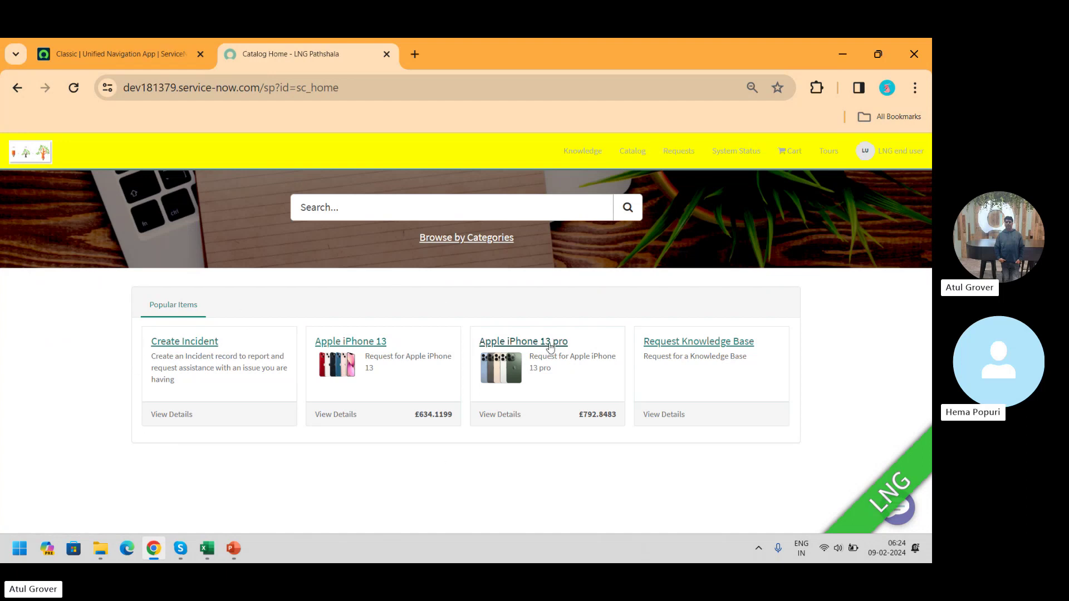
left_click(465, 238)
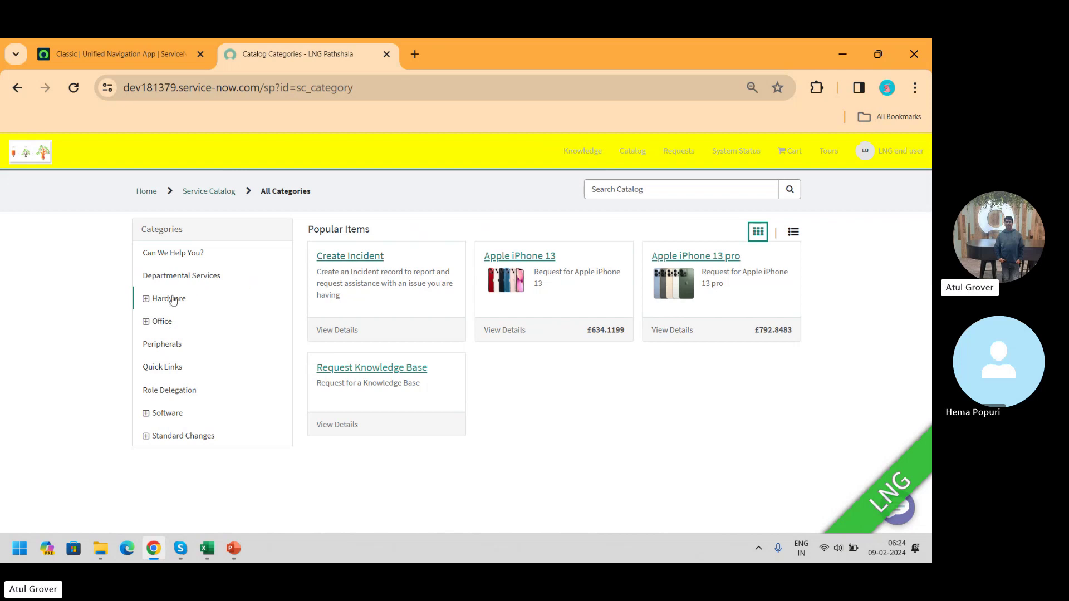
left_click(150, 301)
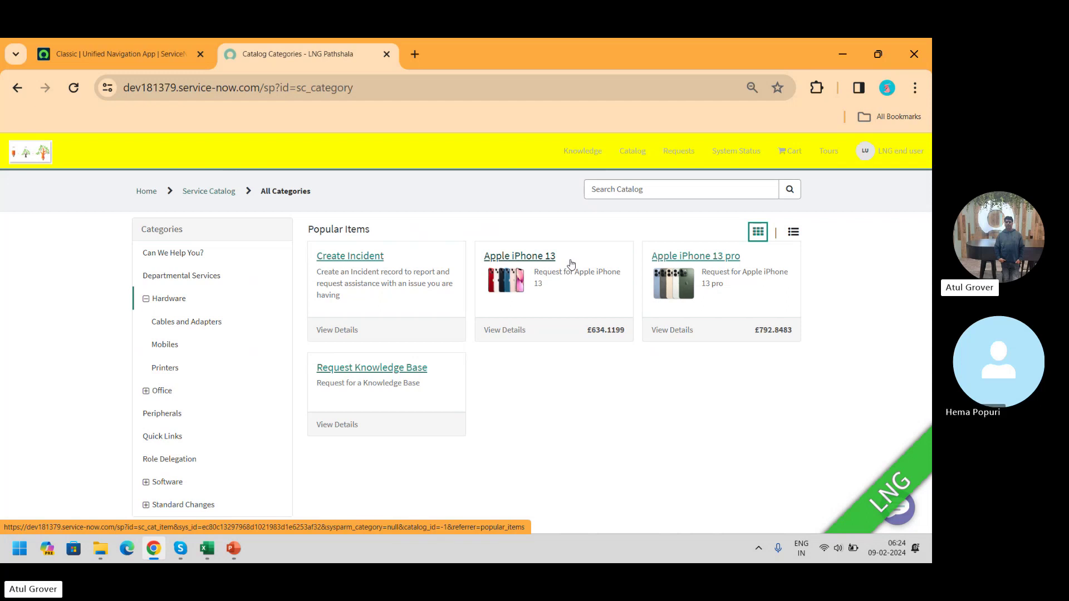
Step: Dismiss the introduction in the platform view, review the Self-Service Service Catalog, and return to the portal's catalog categories
left_click(103, 54)
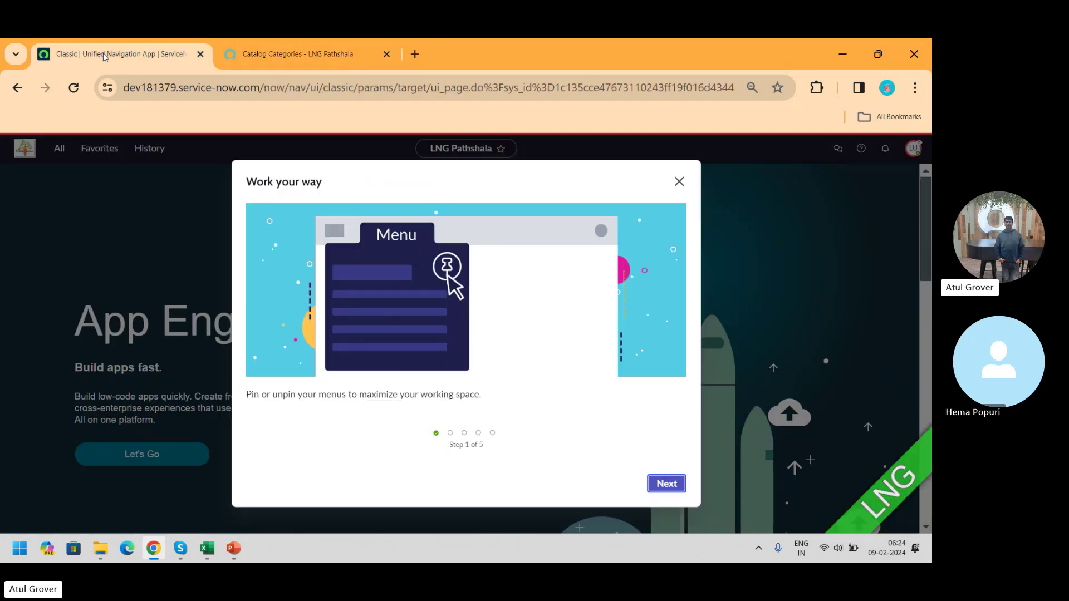
left_click(679, 182)
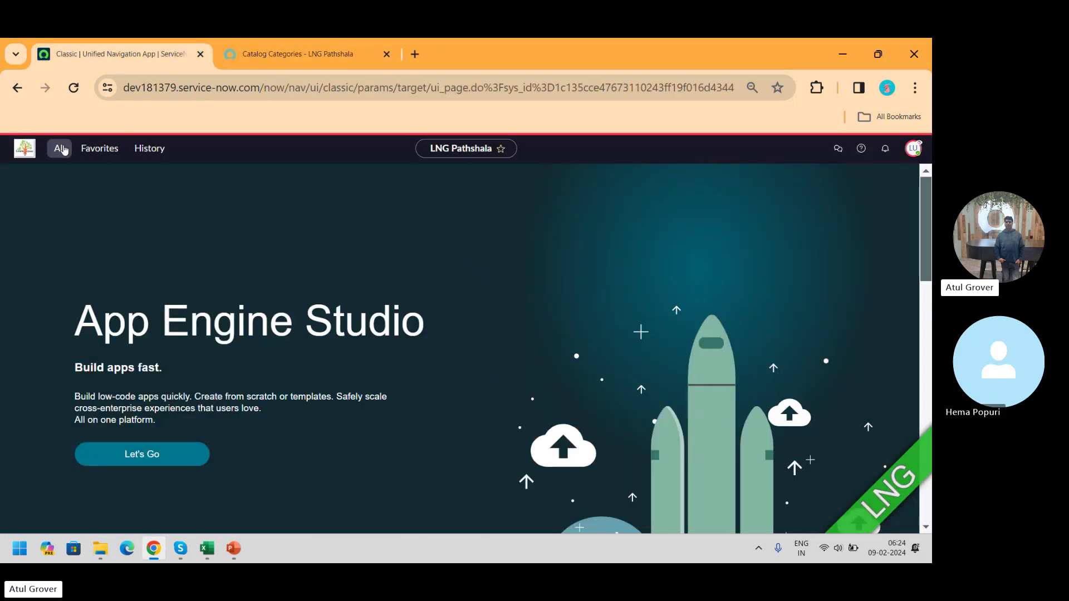
left_click(60, 149)
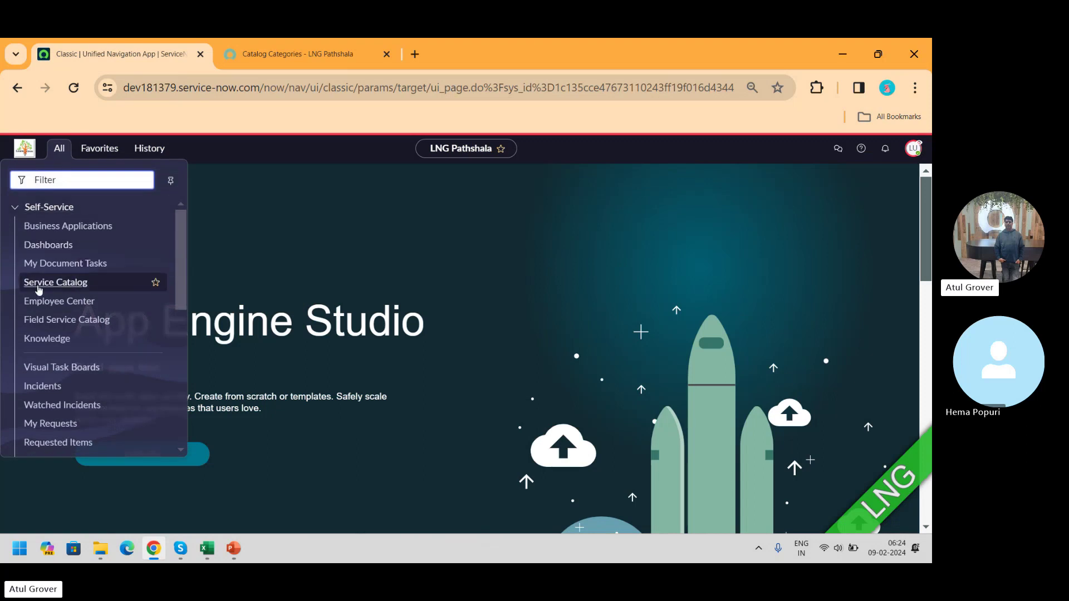
left_click(66, 285)
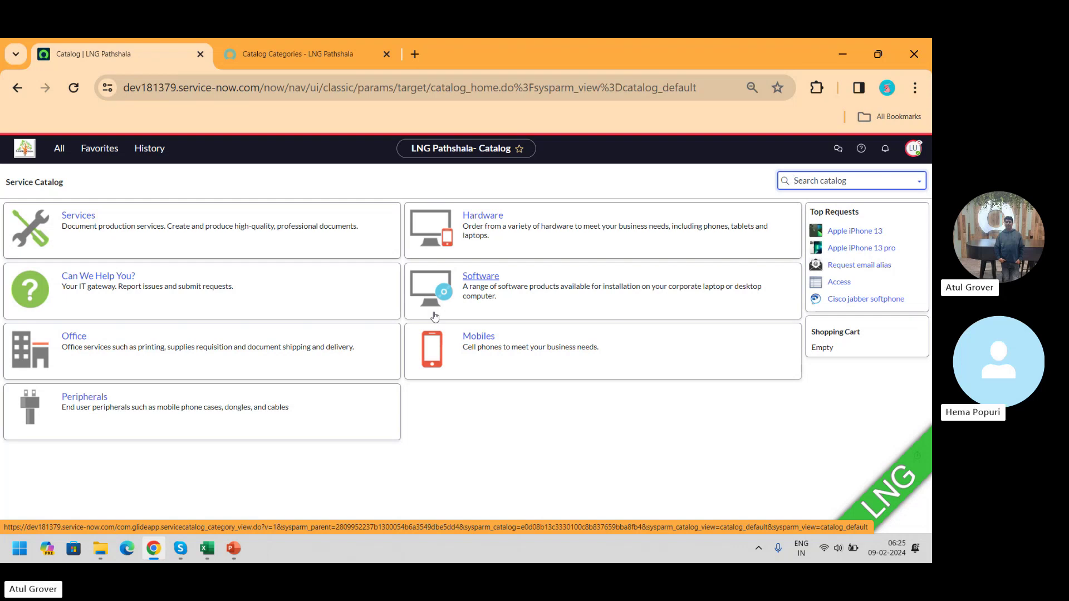
left_click(254, 48)
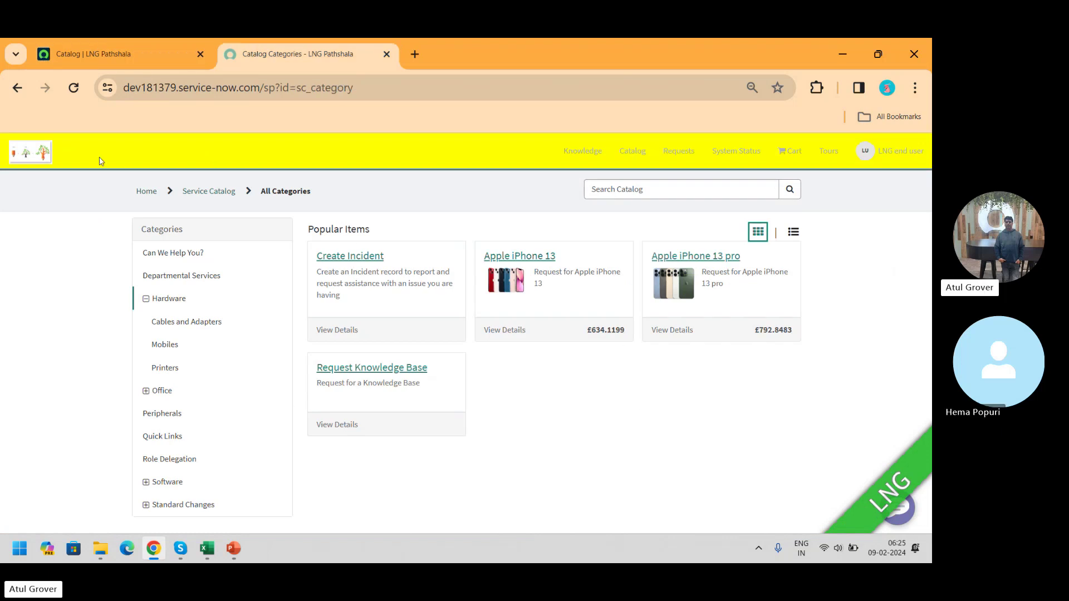
Step: Compare the Hardware category's items and related categories in the platform view with the portal's Hardware subcategories
left_click(128, 61)
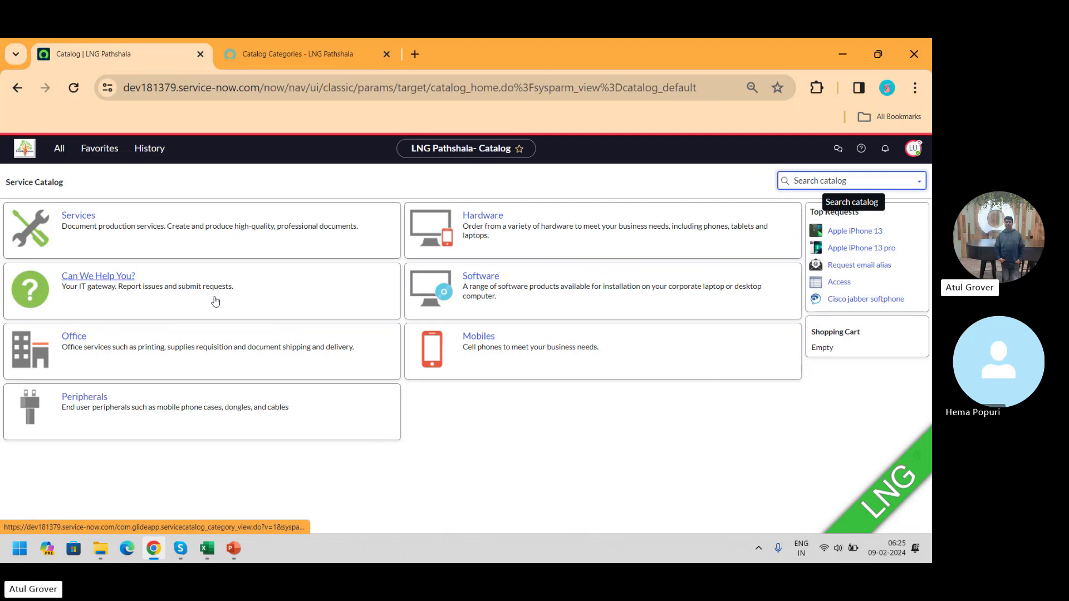
left_click(478, 215)
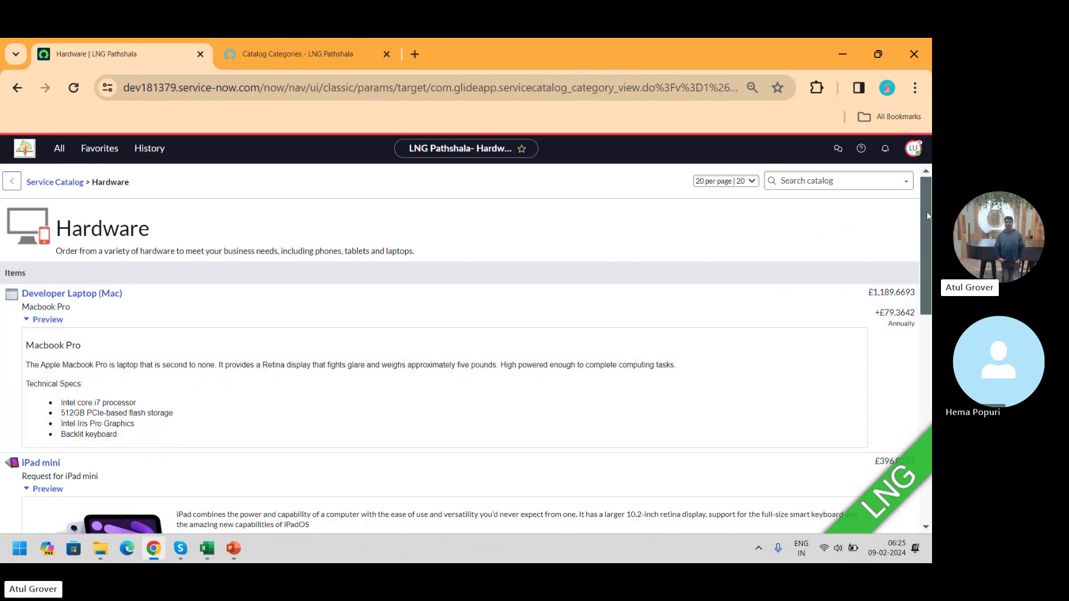
left_click_drag(926, 212, 926, 237)
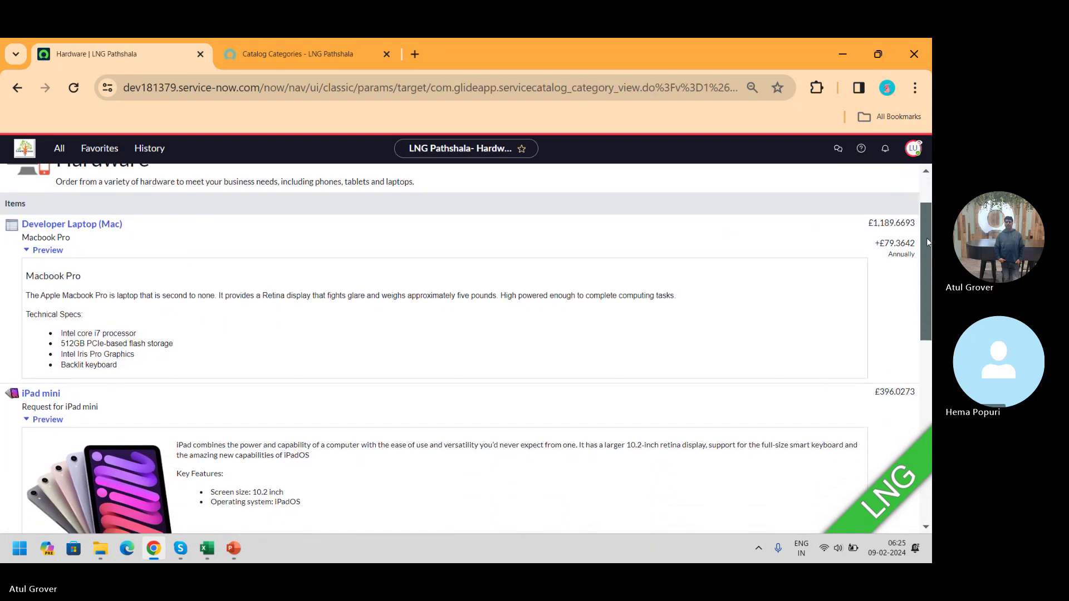
left_click(306, 40)
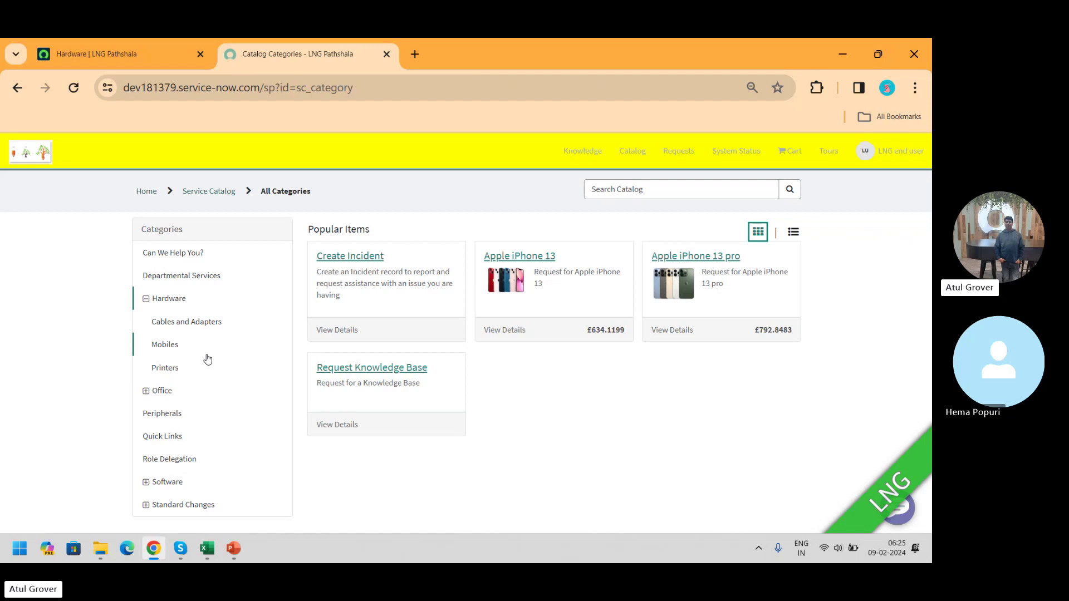
left_click(124, 54)
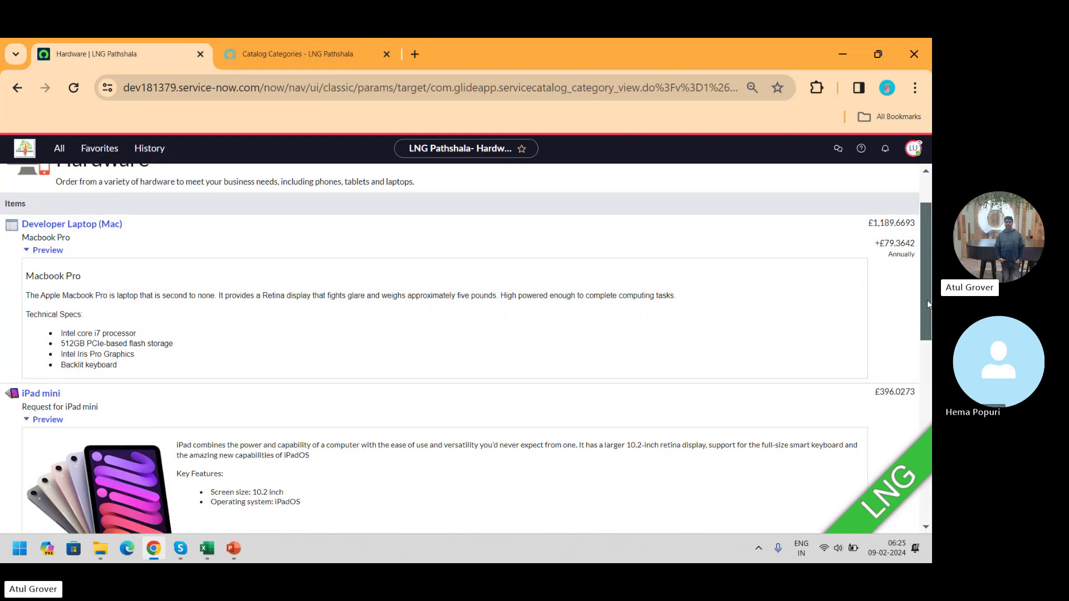
left_click_drag(927, 300, 922, 484)
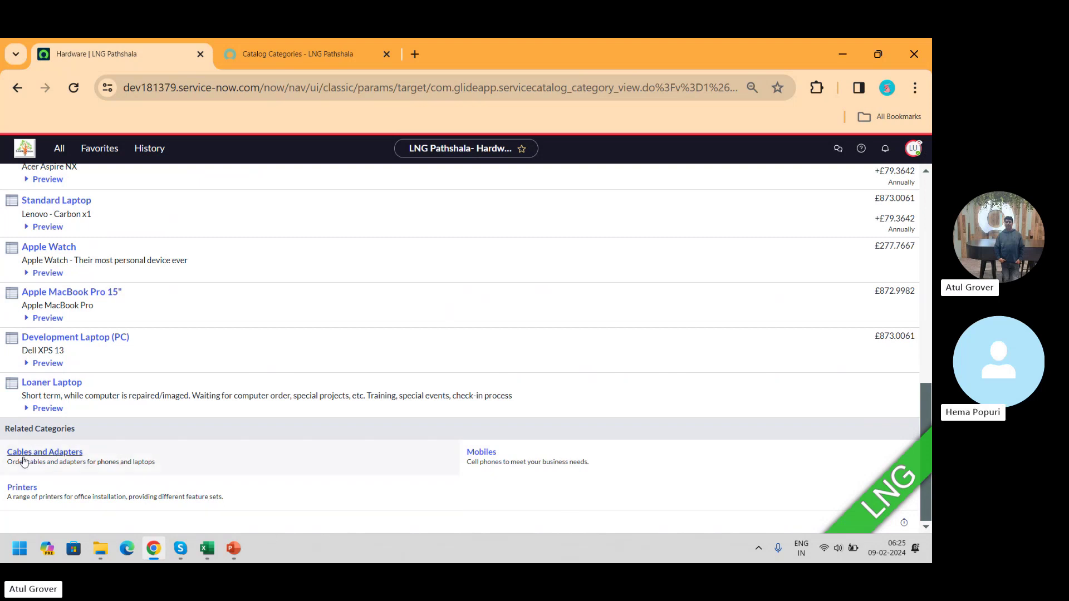
left_click(303, 49)
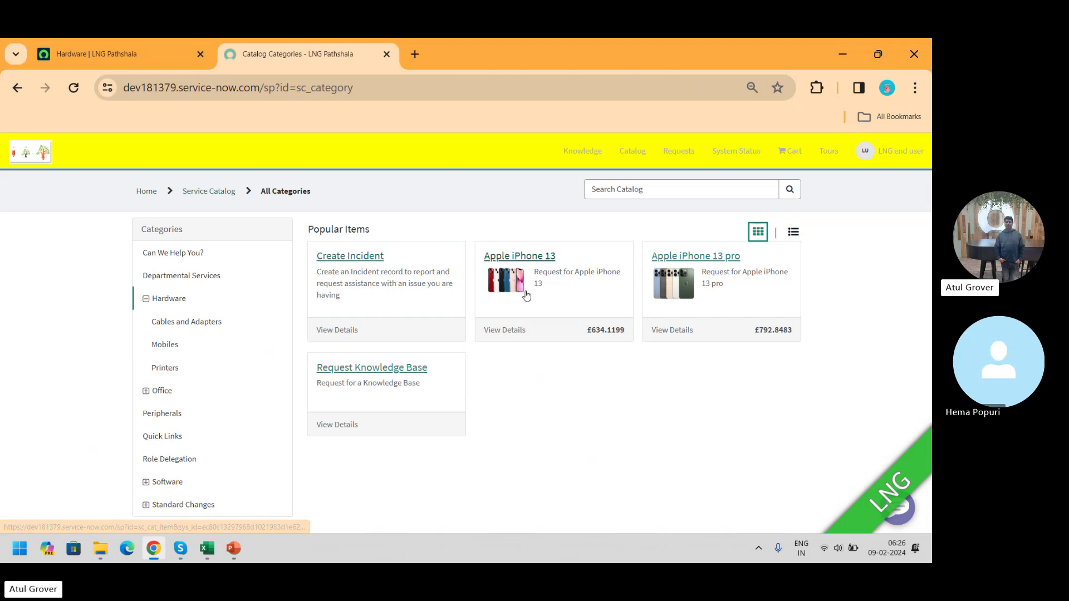
Step: Add the Apple MacBook Pro 15" from the platform view's Hardware category to the cart and check out the order
left_click(94, 53)
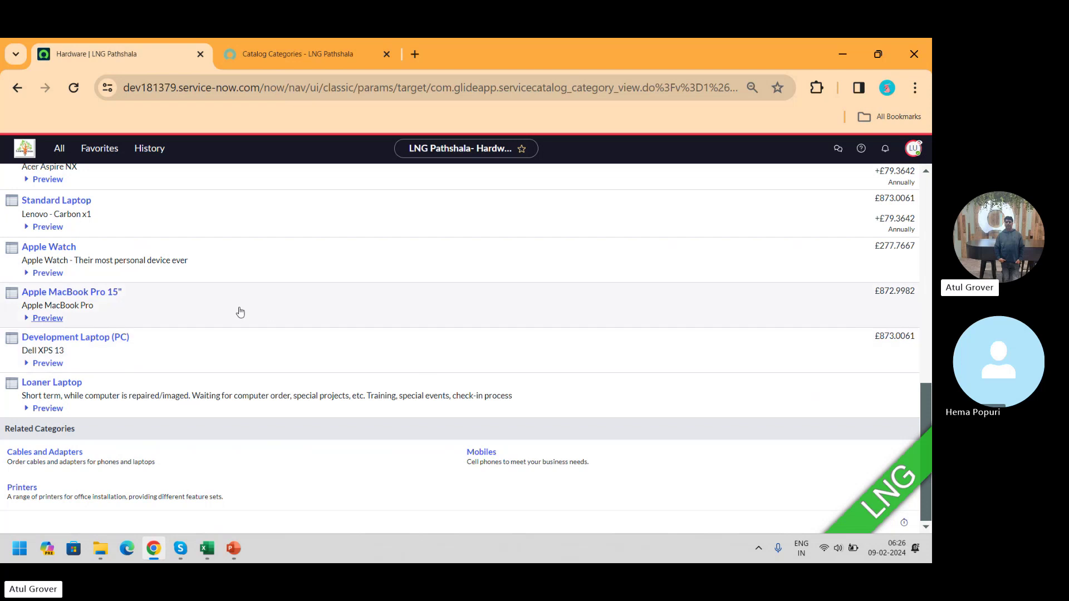
left_click(77, 296)
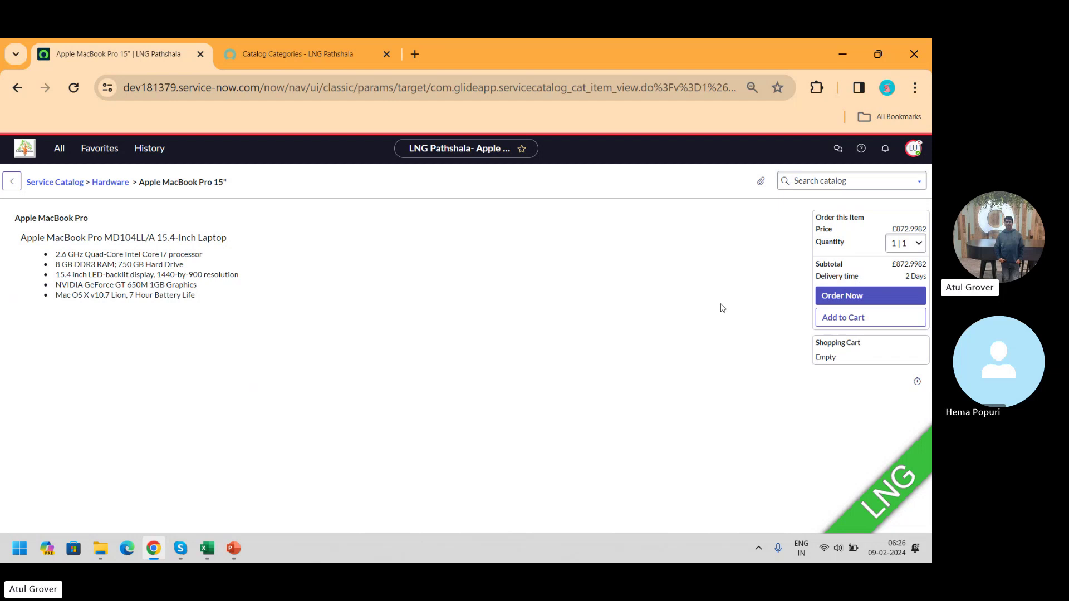
left_click(873, 324)
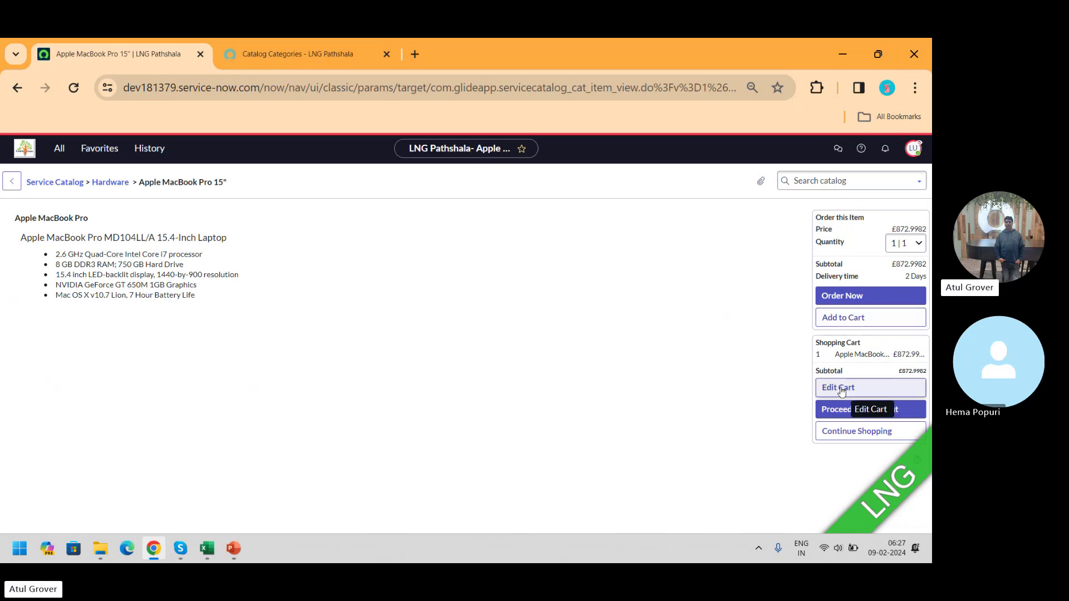
left_click(849, 421)
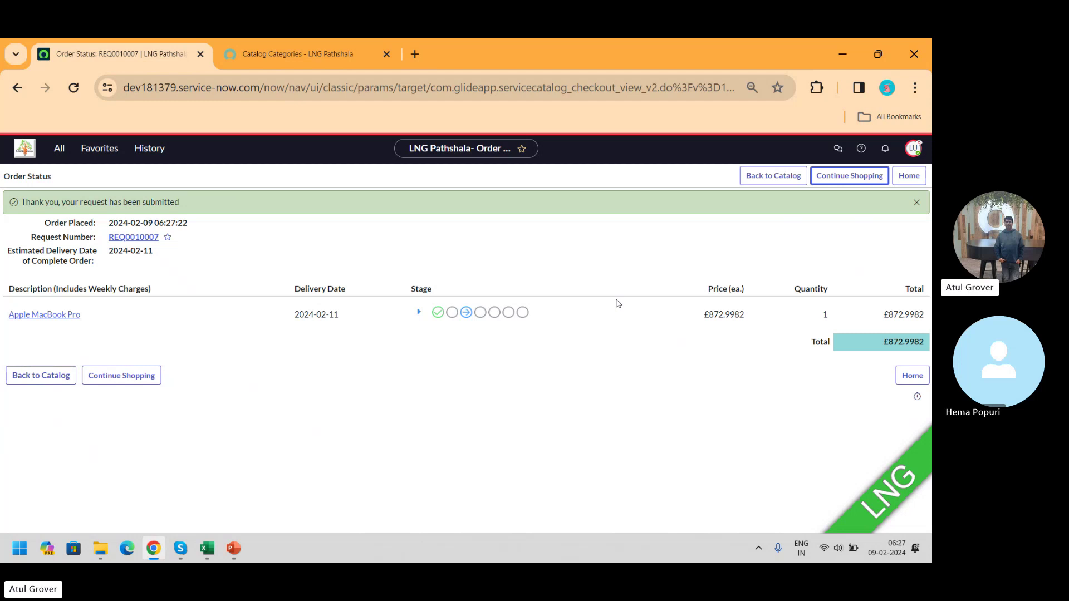
Step: In the portal, start ordering an Apple iPhone 13 as a non-replacement with Unlimited monthly data in Red, up to the order confirmation
left_click(264, 53)
left_click(554, 268)
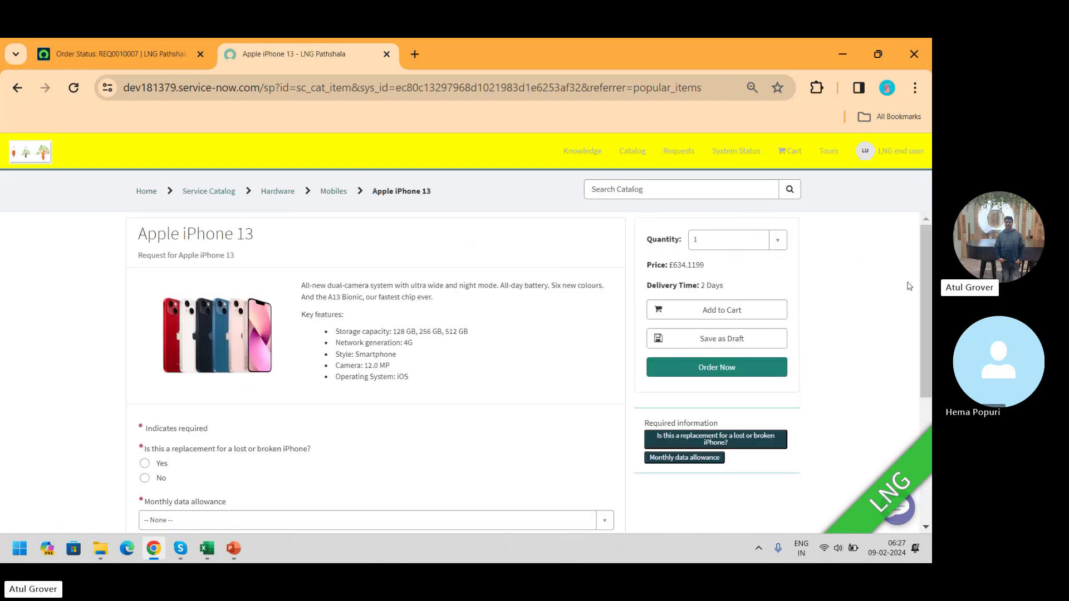
scroll(921, 282, "down", 2)
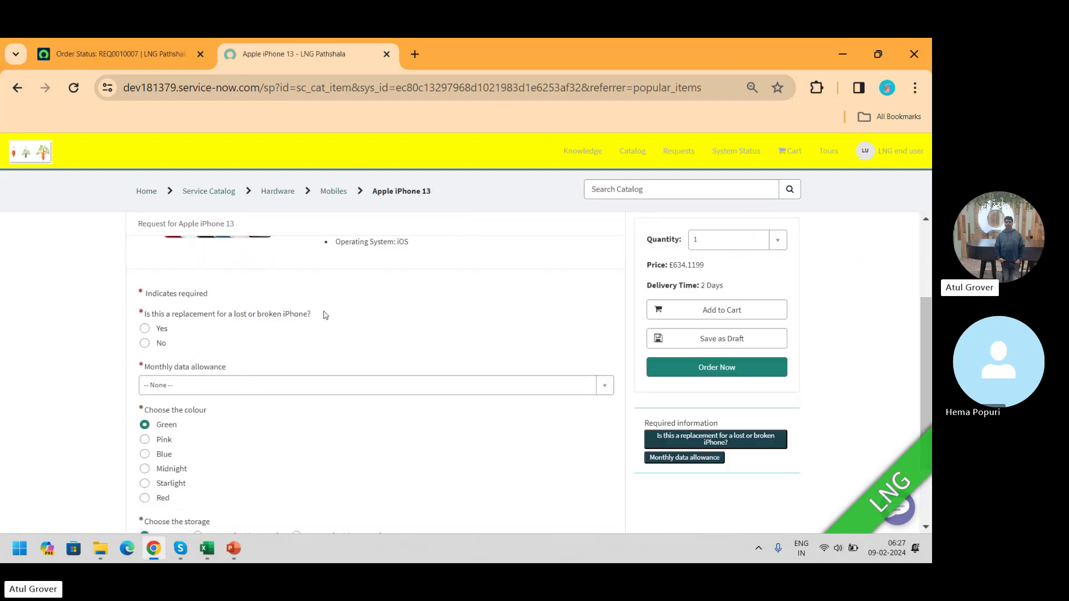
left_click(144, 344)
left_click(201, 384)
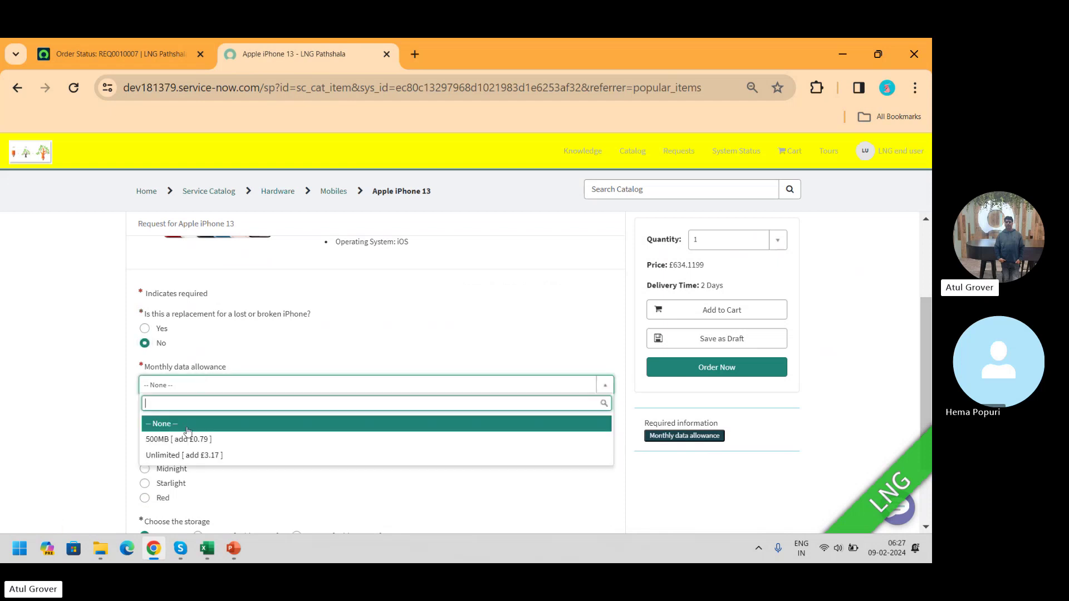
left_click(184, 455)
left_click(144, 471)
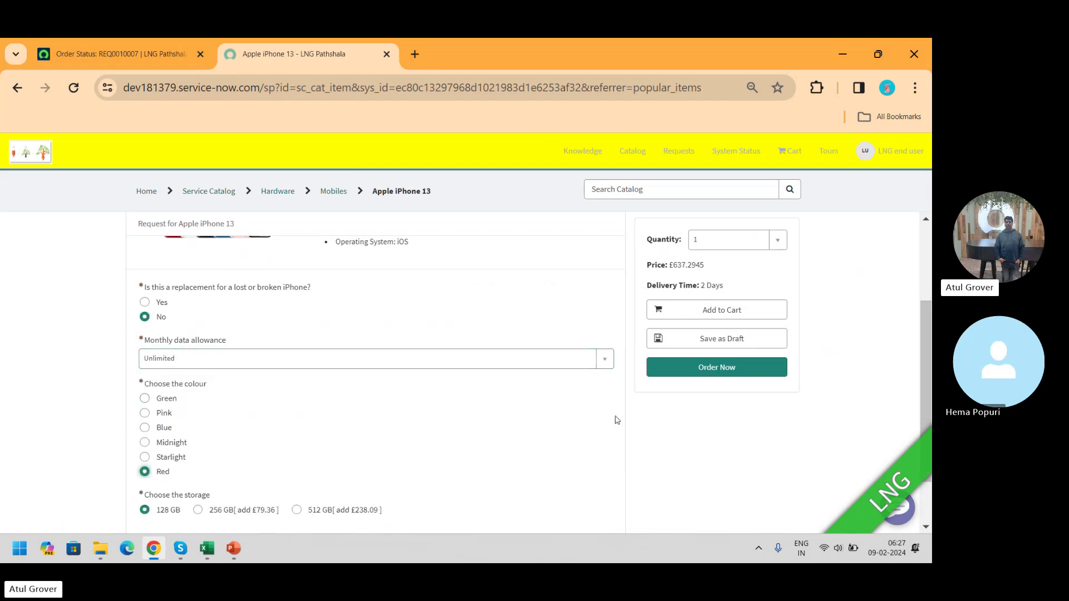
left_click(715, 369)
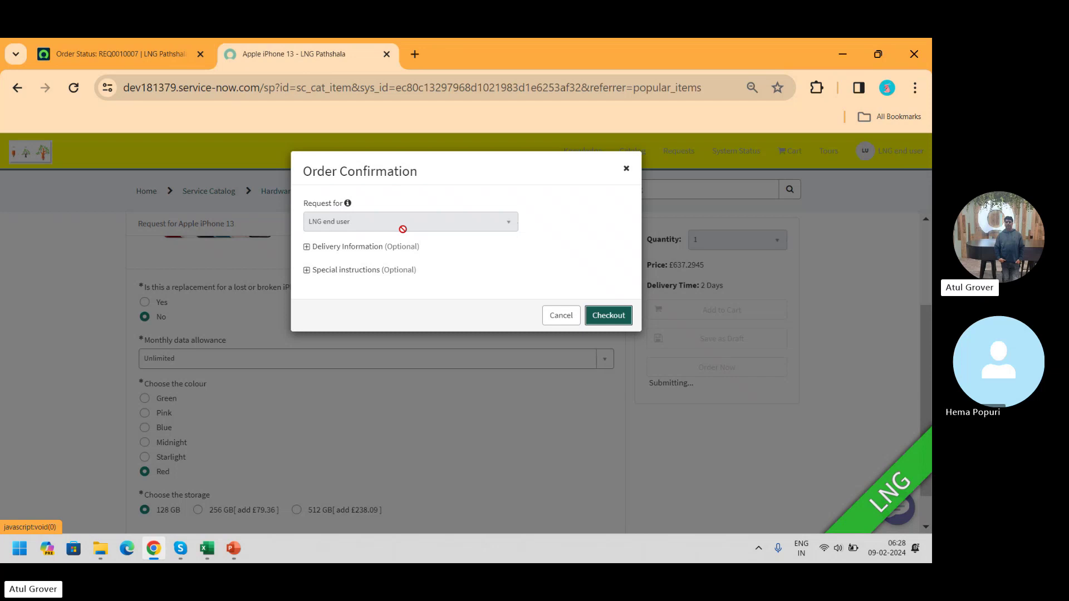
Step: Open the submitted MacBook request's order status in the platform view and copy its request number
left_click(136, 64)
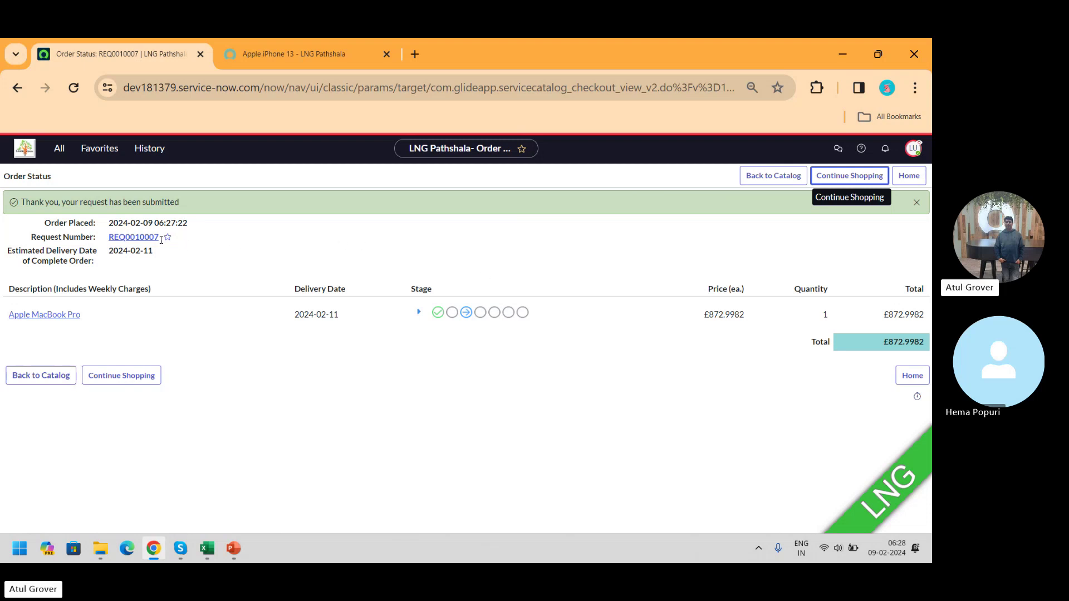
left_click(135, 239)
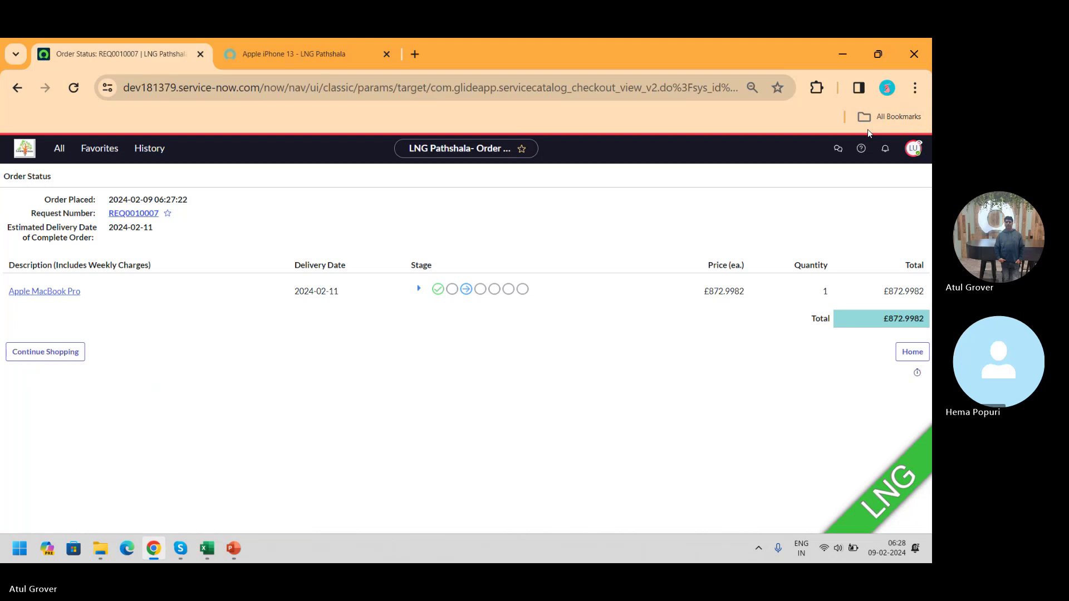
left_click(921, 158)
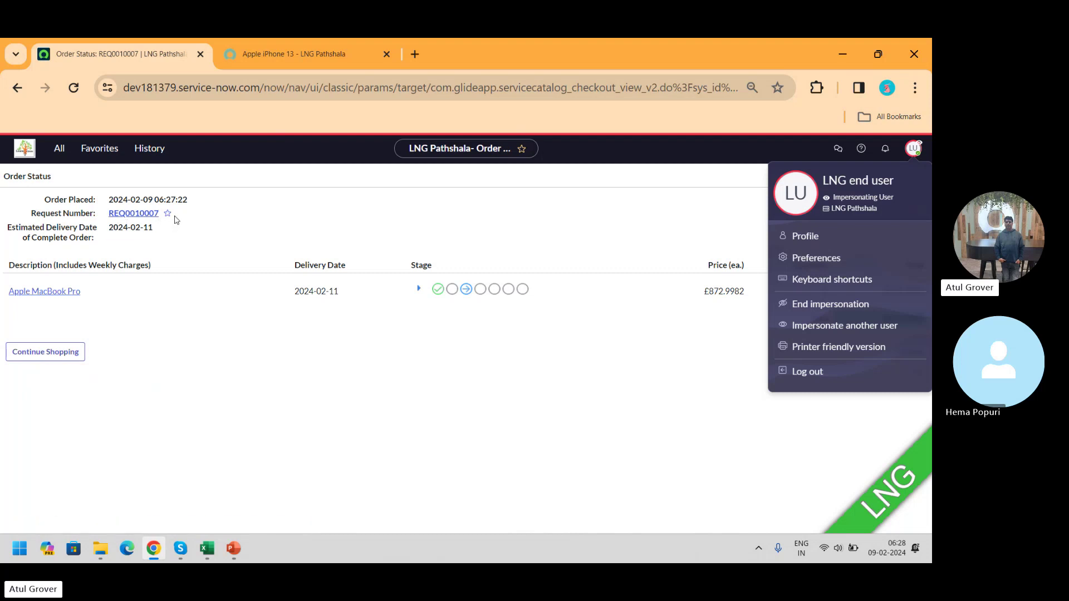
left_click_drag(174, 221, 106, 219)
key("ctrl+c")
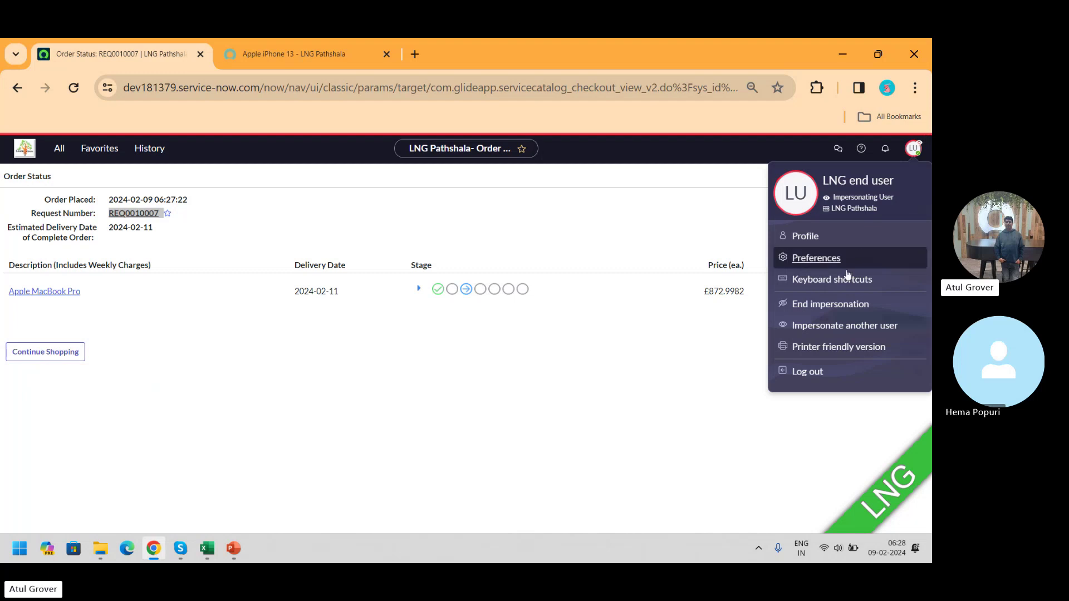
Step: End the end user impersonation and search the whole instance for the copied request number
left_click(827, 306)
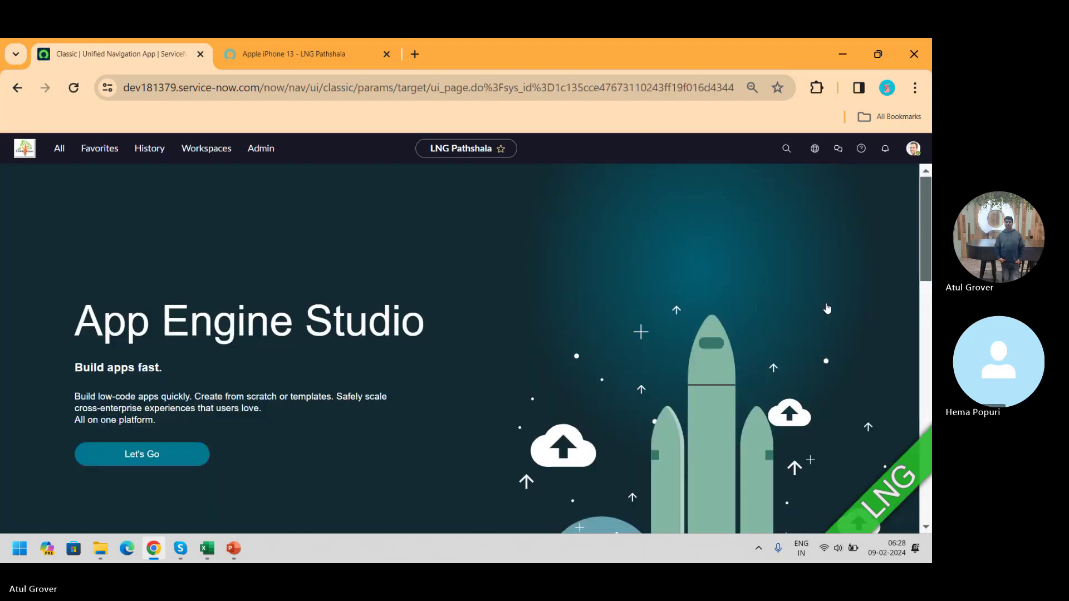
left_click(783, 153)
key("ctrl+v")
key("Return")
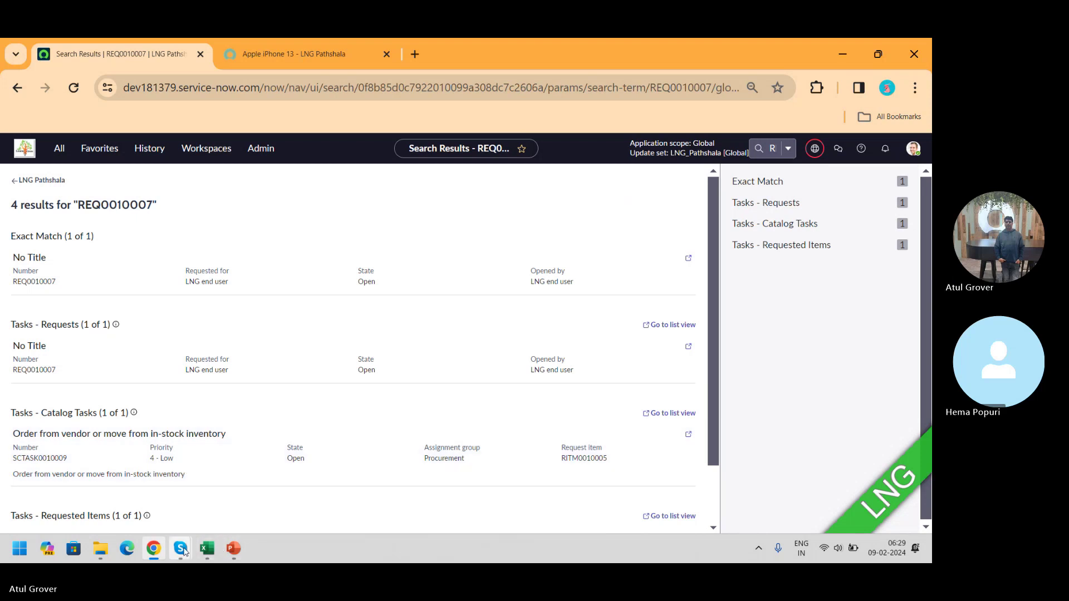
Step: Switch to the Skype call window
mouse_move(184, 550)
left_click(159, 486)
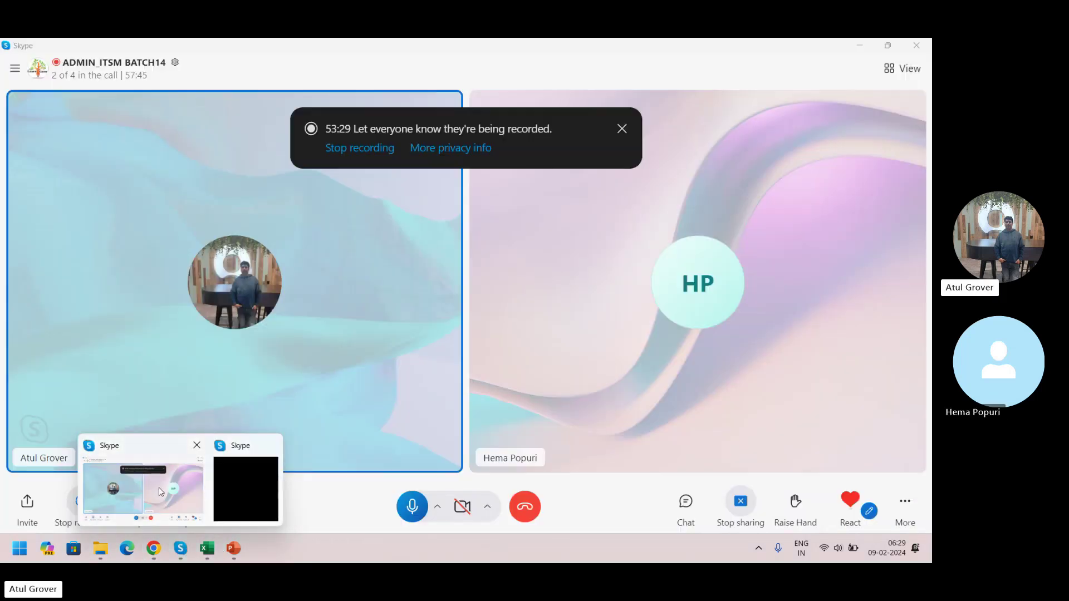